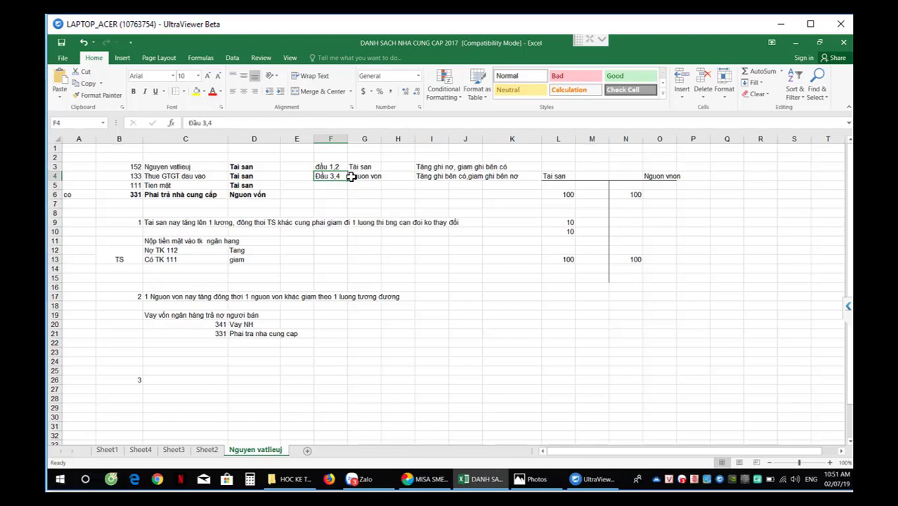
Examine the Tai san and Nguon von recording rules in rows 3–4 against the case 2 bank-loan example with accounts 341 and 331
left_click(339, 167)
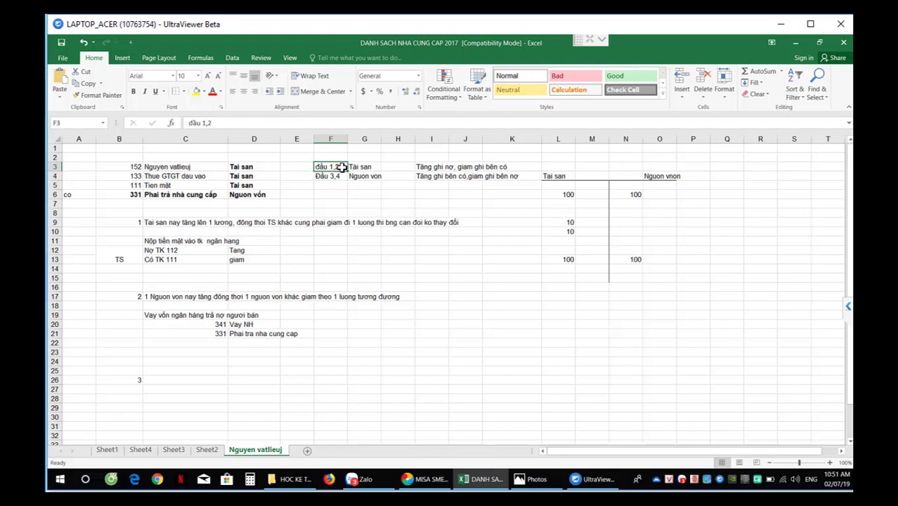
left_click(372, 167)
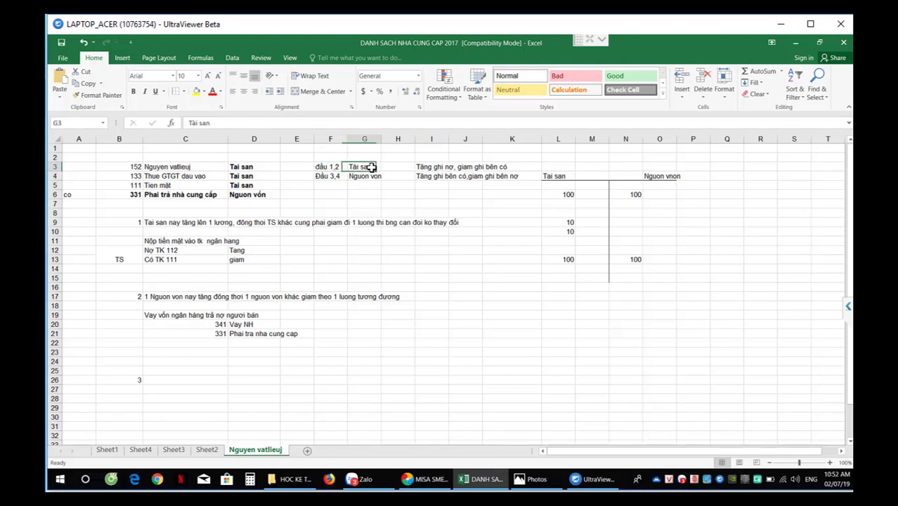
left_click(341, 185)
left_click(361, 176)
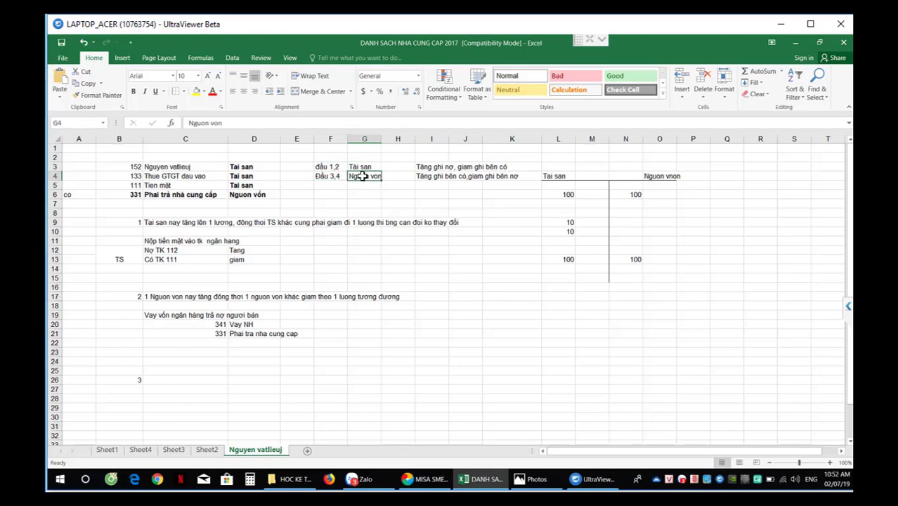
left_click(168, 299)
left_click_drag(168, 299, 220, 316)
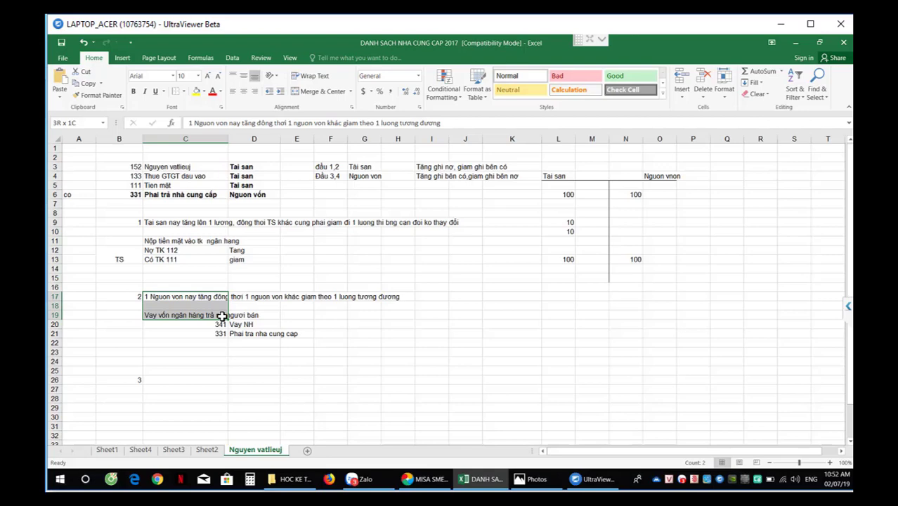
left_click_drag(220, 316, 220, 316)
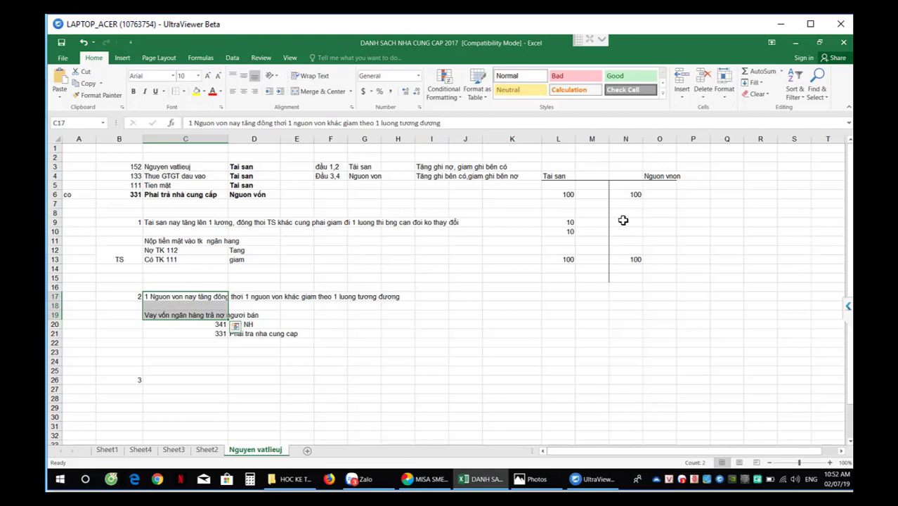
left_click(199, 327)
left_click(160, 316)
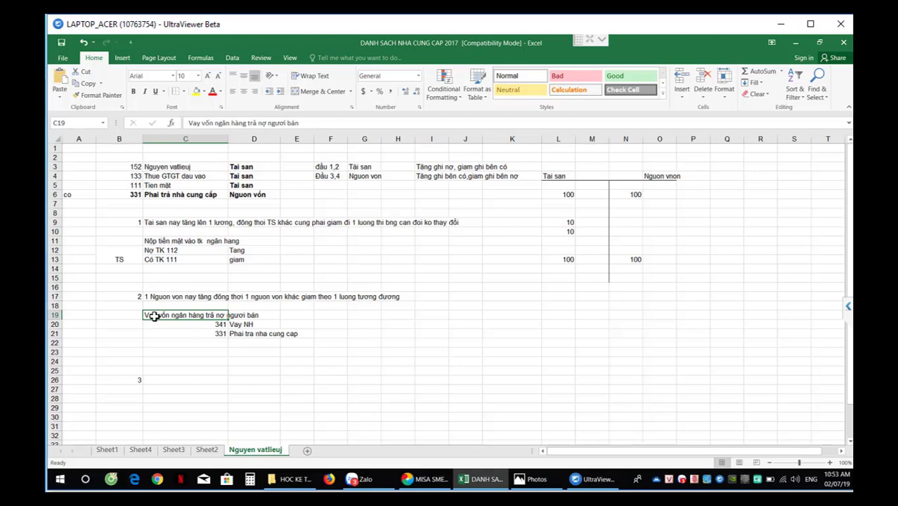
left_click(161, 325)
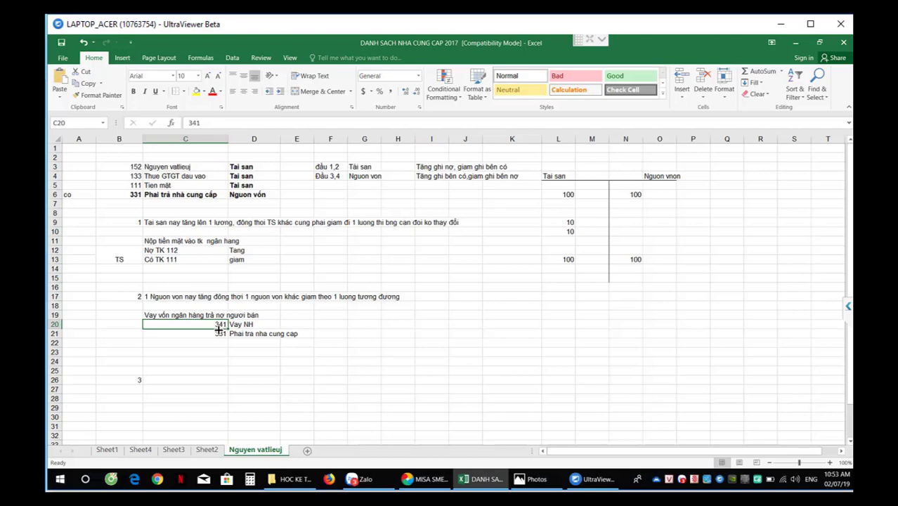
left_click(243, 325)
left_click(221, 335)
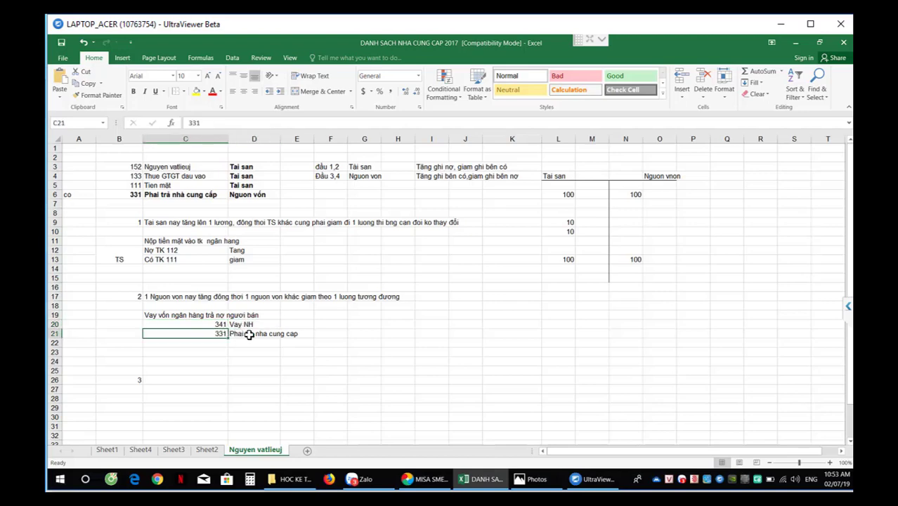
left_click(246, 336)
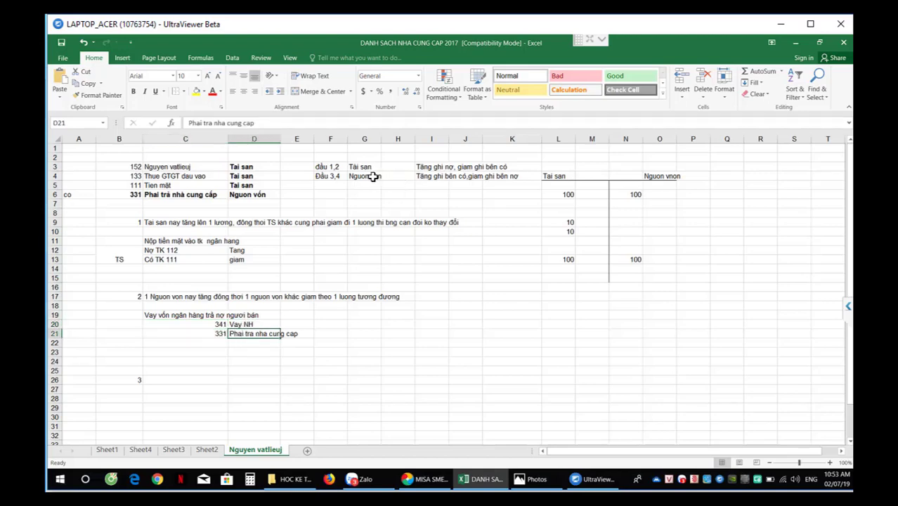
left_click_drag(373, 177, 490, 181)
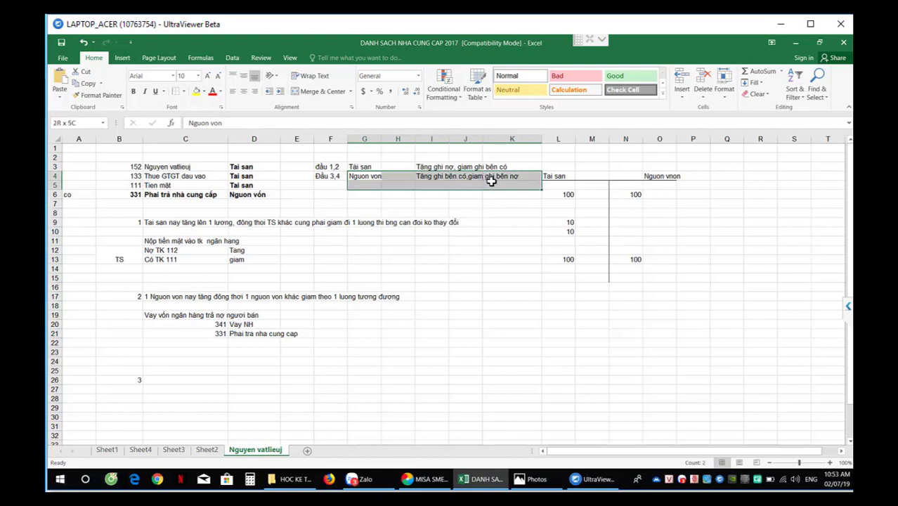
left_click(212, 335)
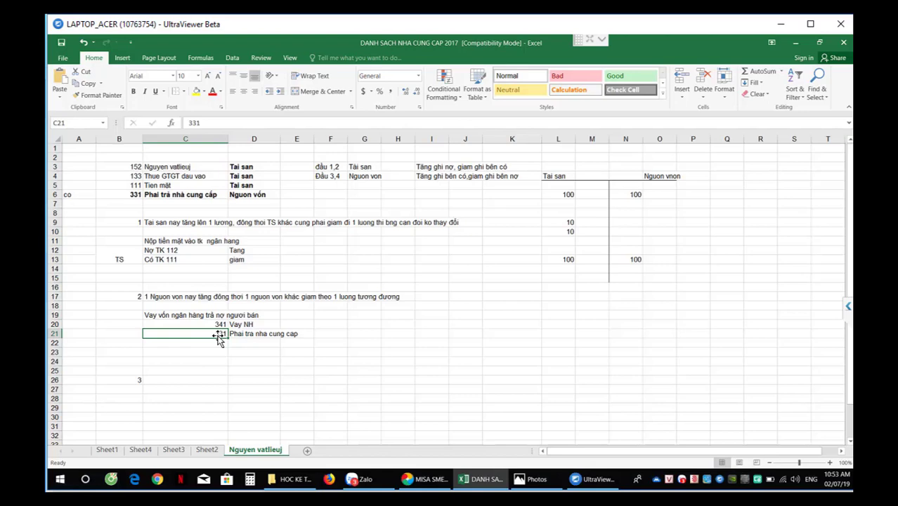
Enter the case 2 journal entry with "No 331" in C23 and "Co 341'" in C24
left_click(181, 352)
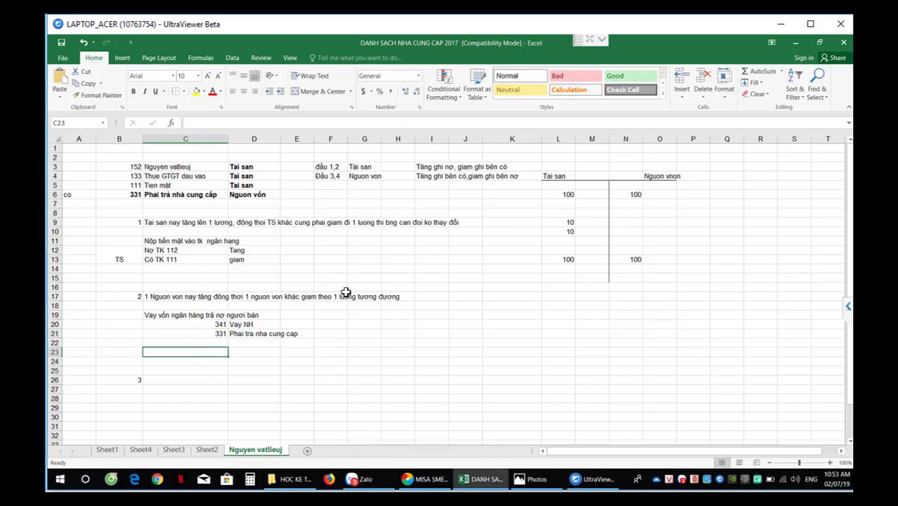
left_click(492, 174)
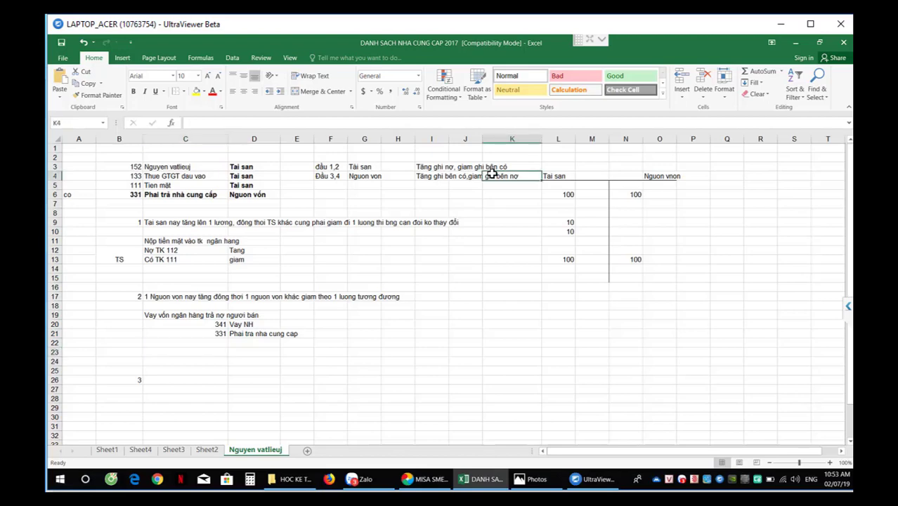
left_click(182, 352)
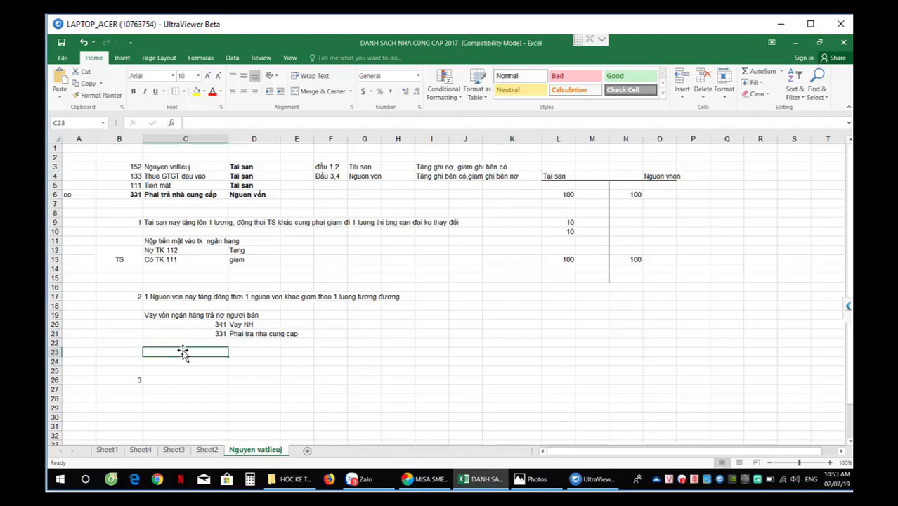
type("Nợ 331")
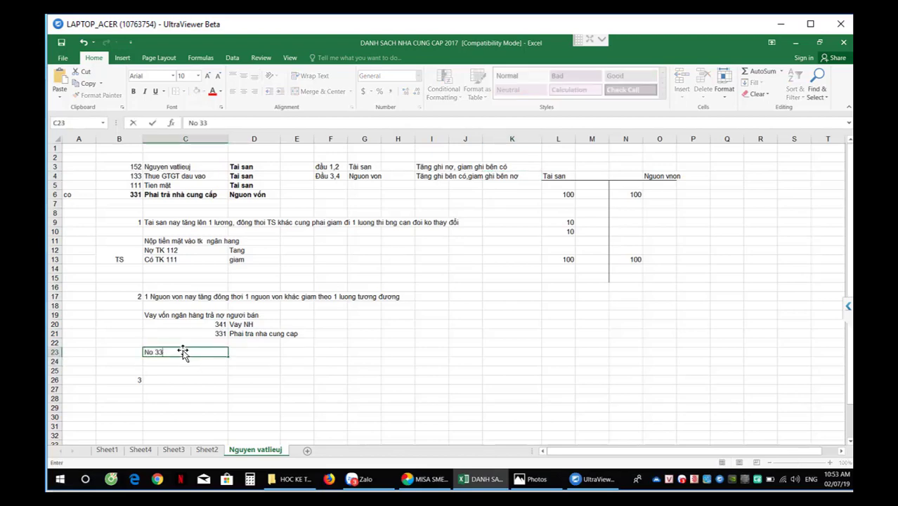
key("Return")
type("Co 341")
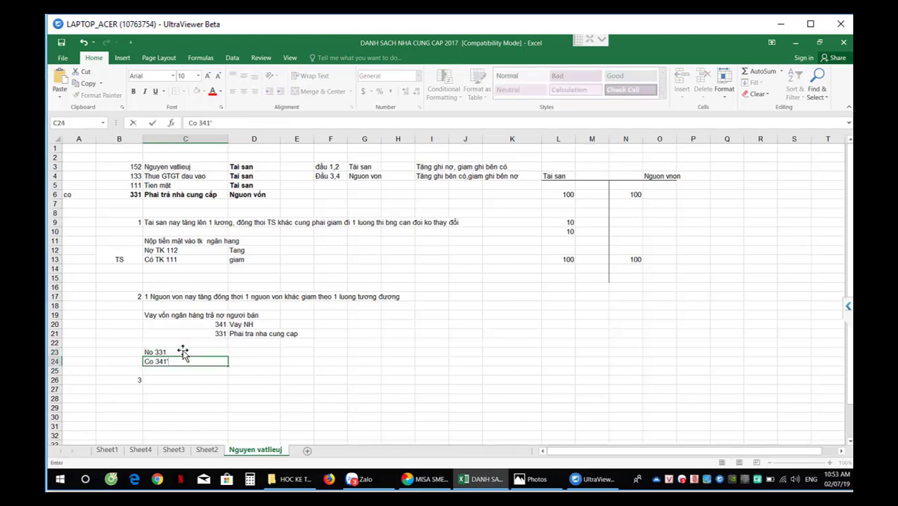
key("Return")
left_click(183, 352)
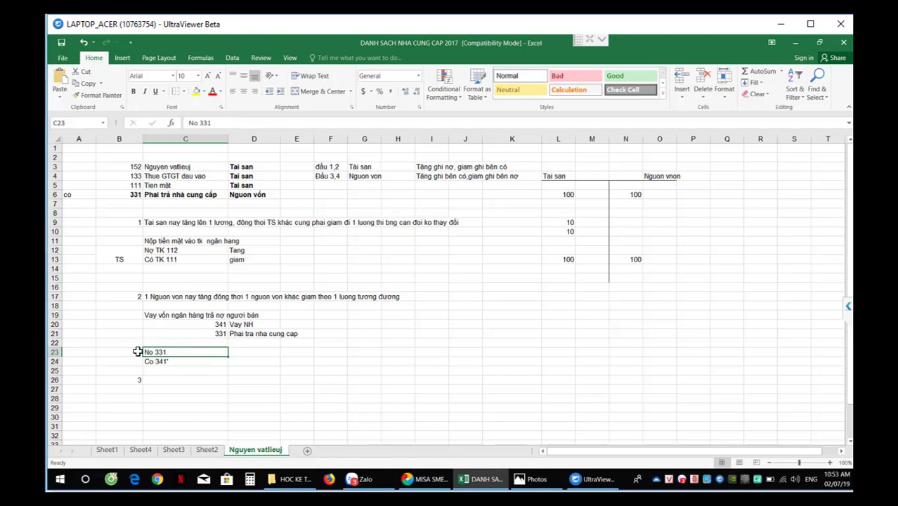
left_click_drag(142, 352, 132, 361)
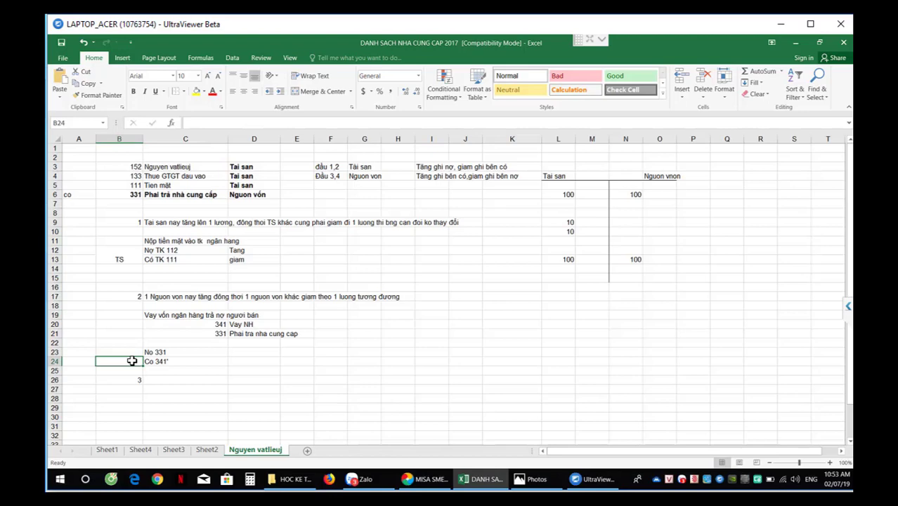
left_click_drag(133, 360, 133, 360)
left_click(248, 352)
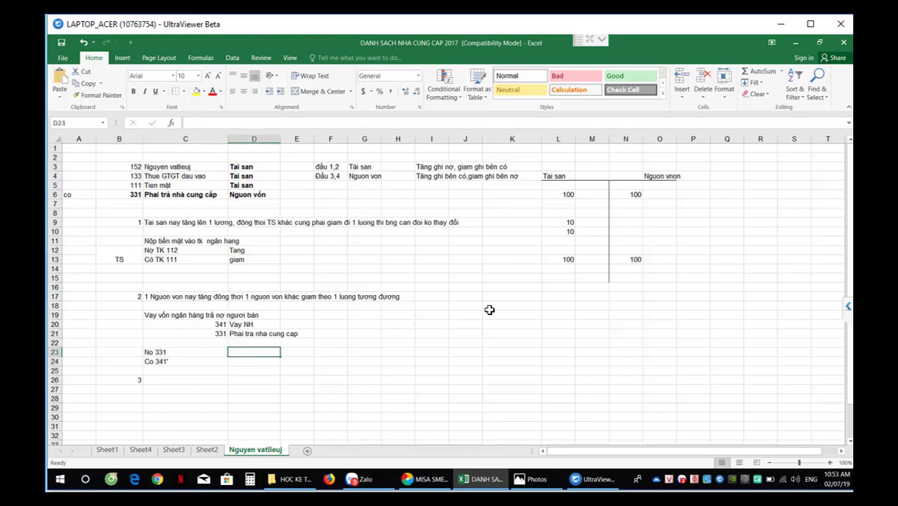
Enter 9 in both N9 and N10 on the Nguon vnon side of the balance table
left_click(631, 222)
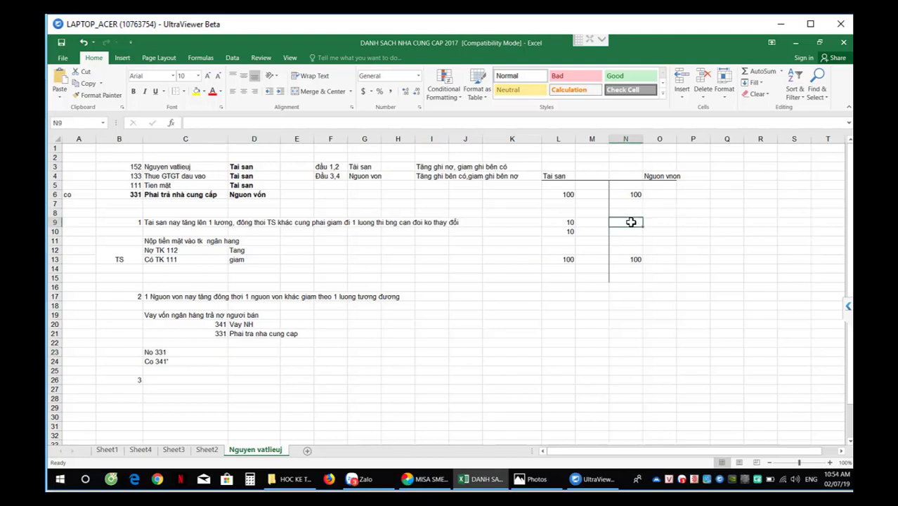
type("9")
key("Return")
type("9")
key("Return")
left_click(649, 220)
left_click_drag(659, 197, 646, 264)
left_click(644, 277)
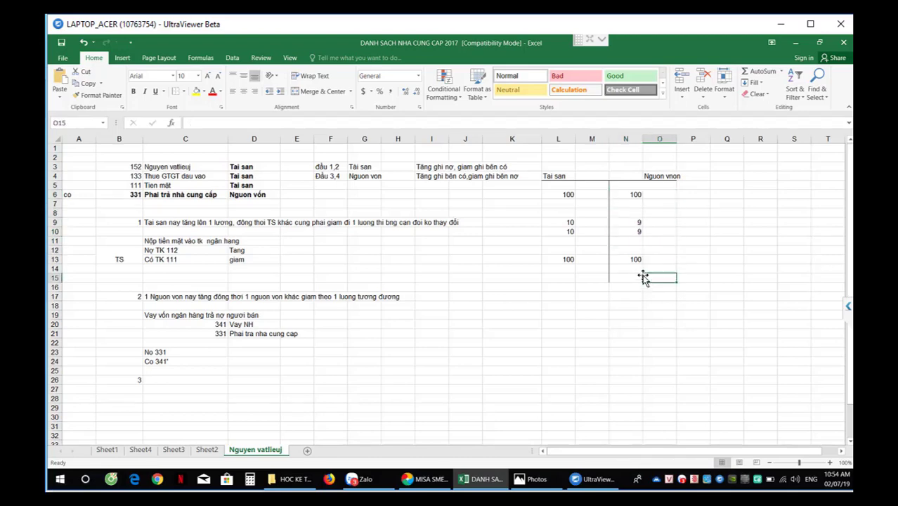
Mark the balance table movements with "+" in O9 and K9 and "-" in O10 and K10
left_click(649, 222)
type("Coongg")
key("Return")
type("TRừ")
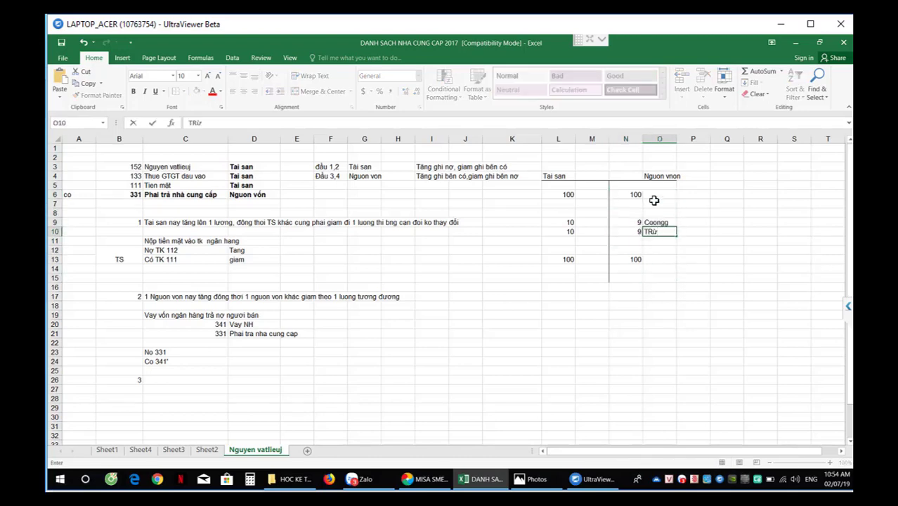
key("BackSpace")
key("BackSpace")
key("BackSpace")
type("-")
key("Return")
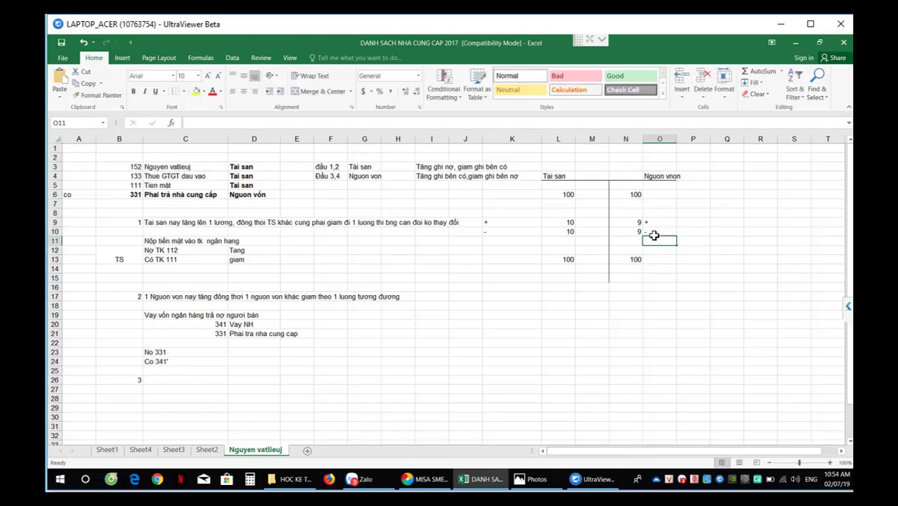
Enter "Nếu 1 TS này tăng lên, đồng thời ỏ khác tăng lên" in C26 and "Vay tiền mặt của cá nhân 8trieuj" in C29
left_click_drag(135, 297, 305, 335)
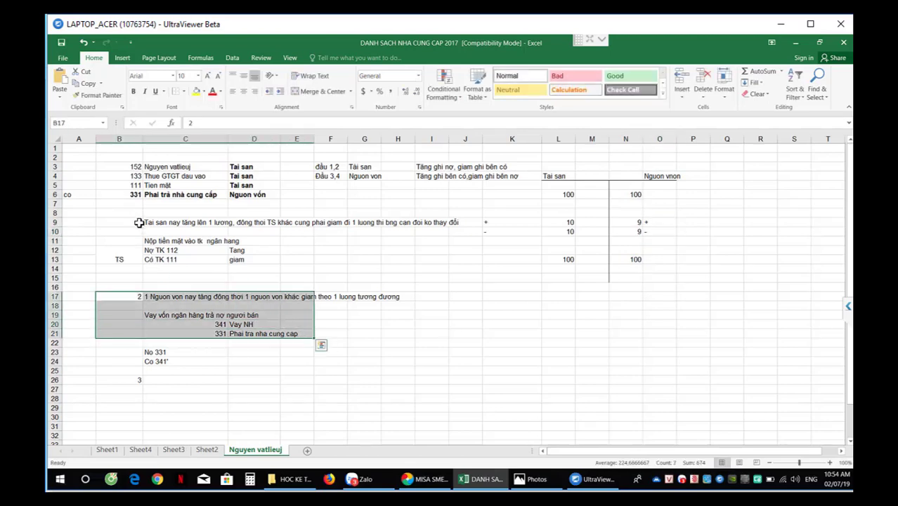
left_click_drag(138, 222, 450, 253)
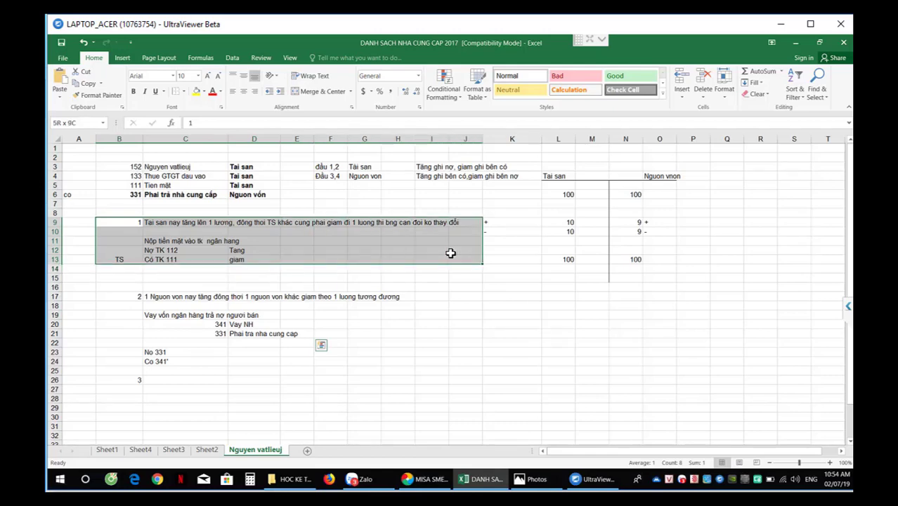
left_click(159, 381)
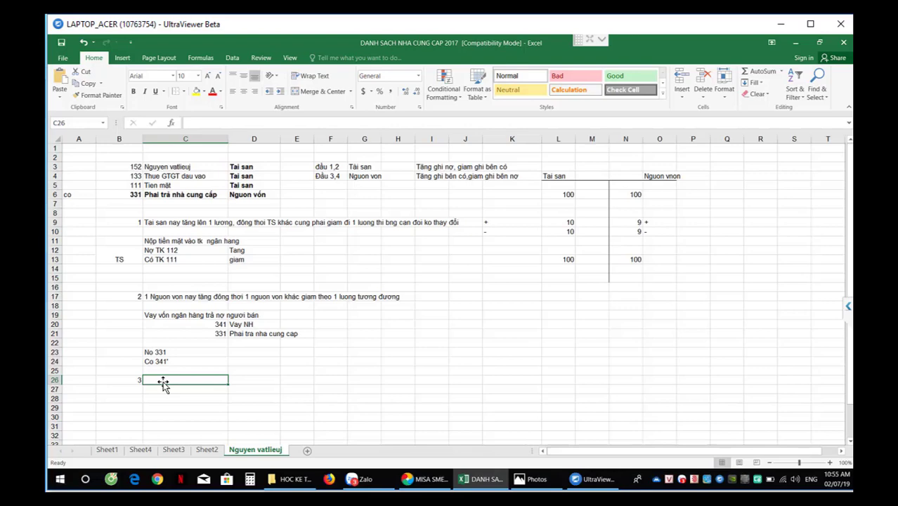
type("Nếu 1 TS này tăng lên, đồng thời TS khác tăng lên")
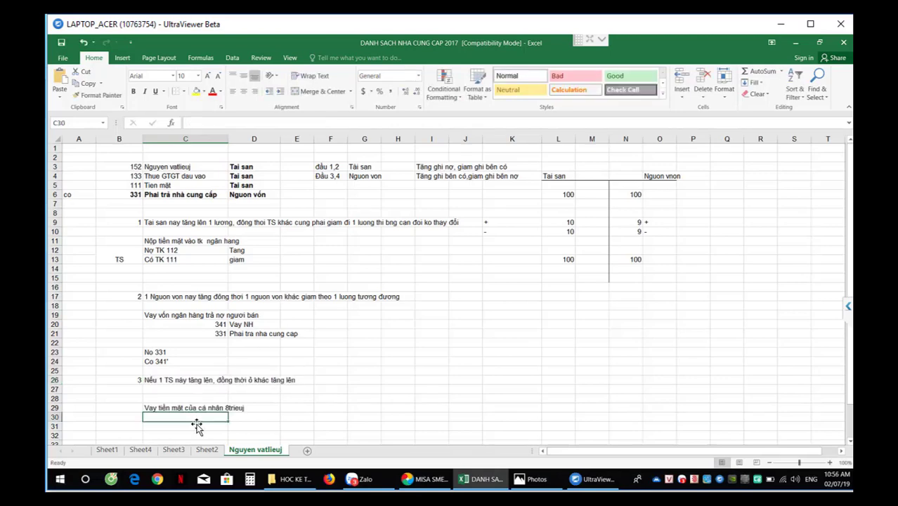
Enter the journal entry for the personal cash loan with "NO 111" in C31 and "Co 341" in C32
left_click(180, 425)
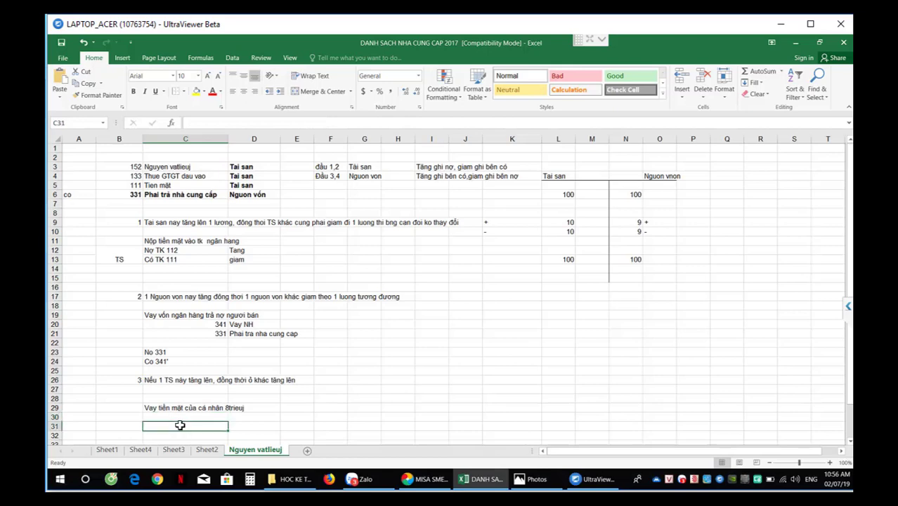
type("o")
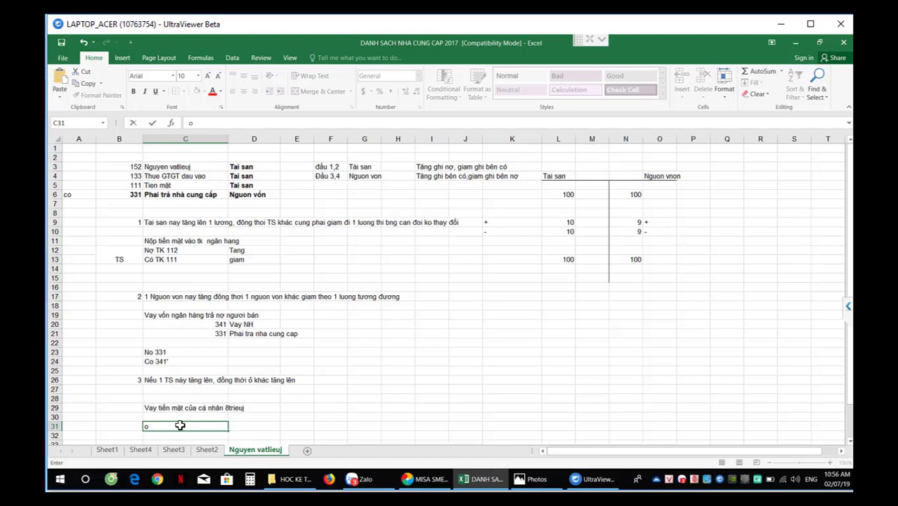
key("BackSpace")
type("NO 111")
key("Return")
type("Co ")
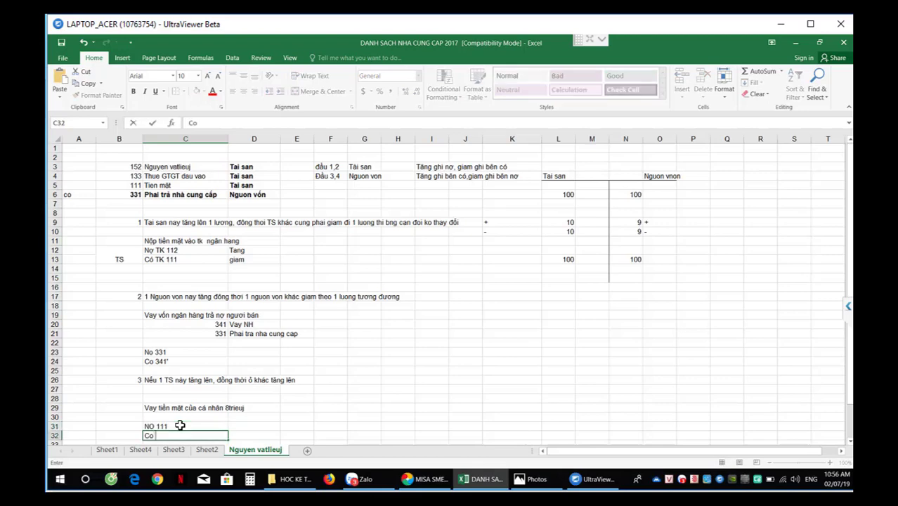
type("341")
key("Return")
Label the NO 111 line of the personal cash loan with "Tăng" in D31 and "TS" in E31
left_click(262, 417)
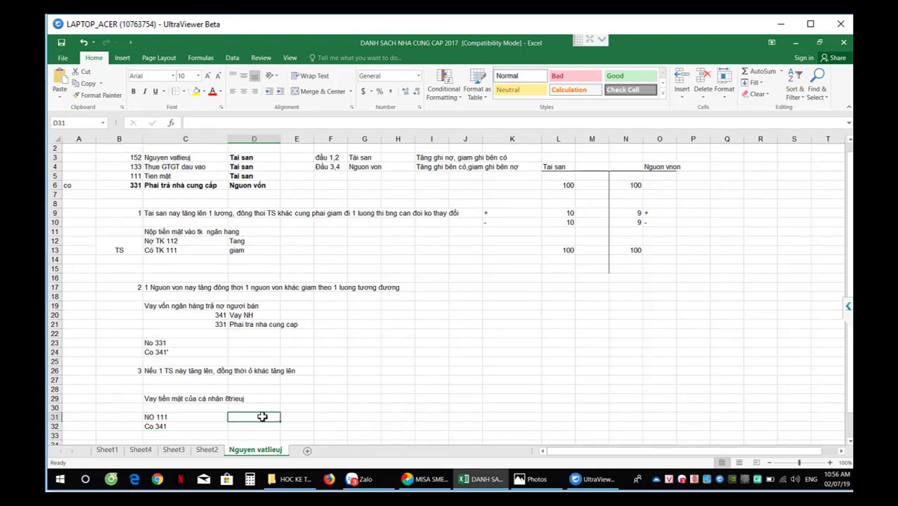
type("Tăng")
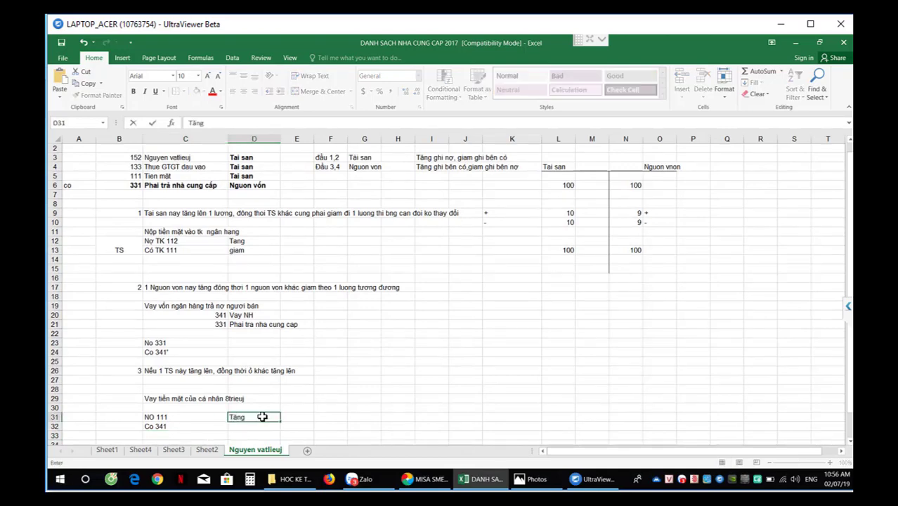
left_click(298, 418)
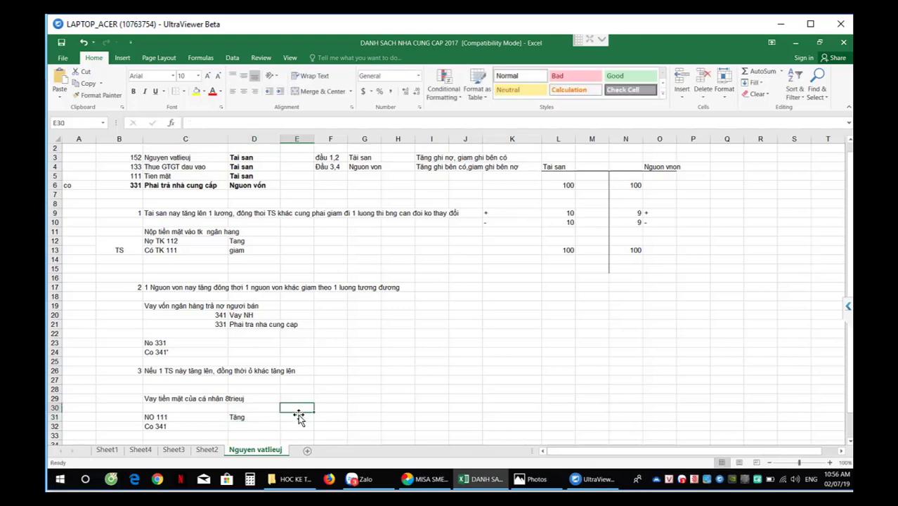
type("TS")
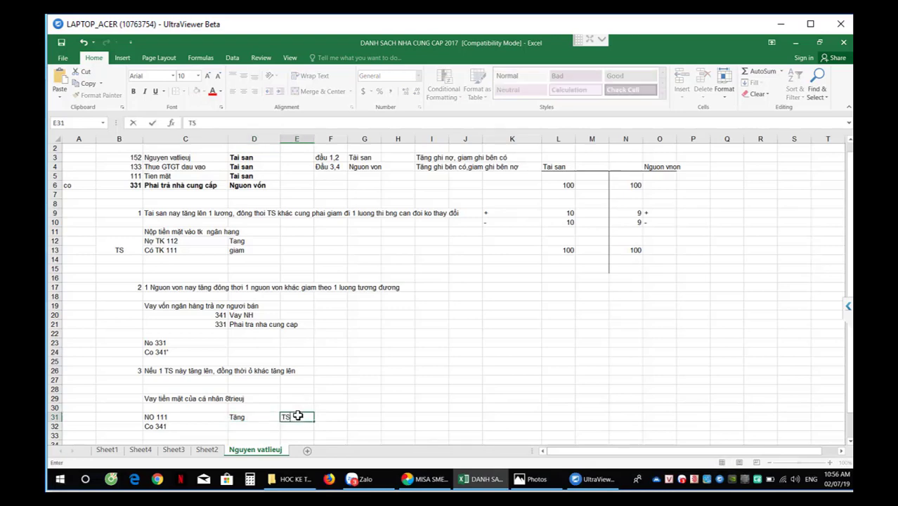
key("Return")
Label the Co 341 line of the loan entry with "Tăng" in D32 and "NV" in E32
left_click(236, 425)
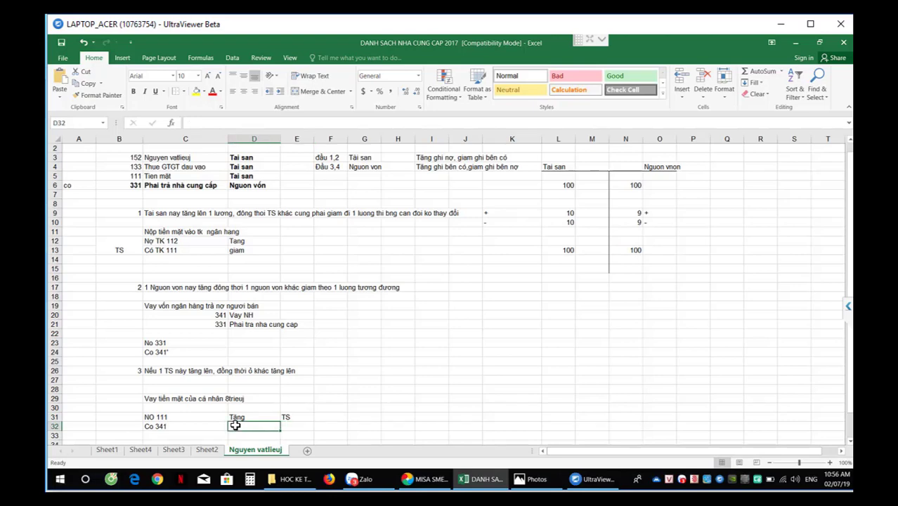
type("Tăng")
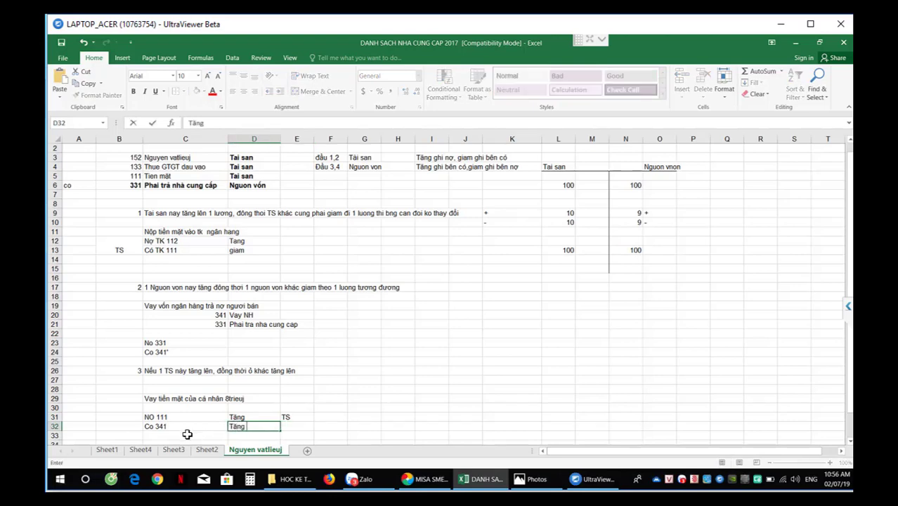
left_click(181, 426)
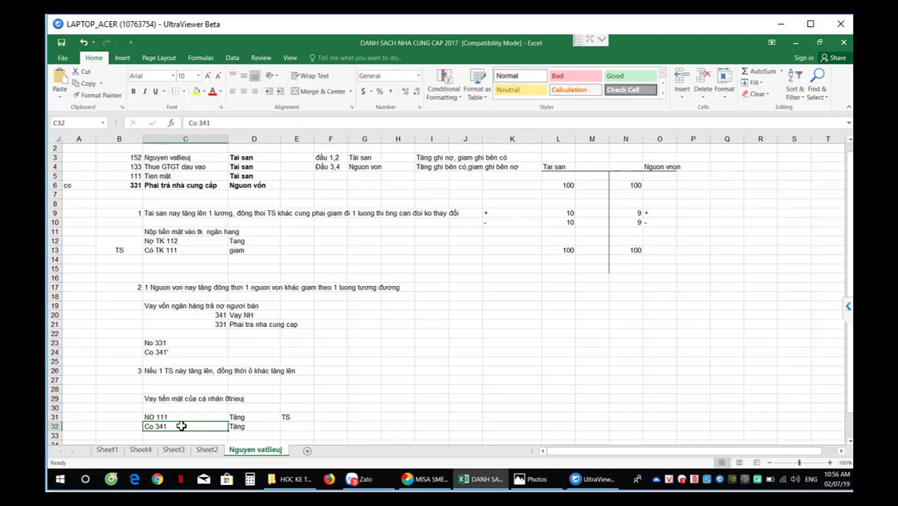
left_click(294, 428)
type("V")
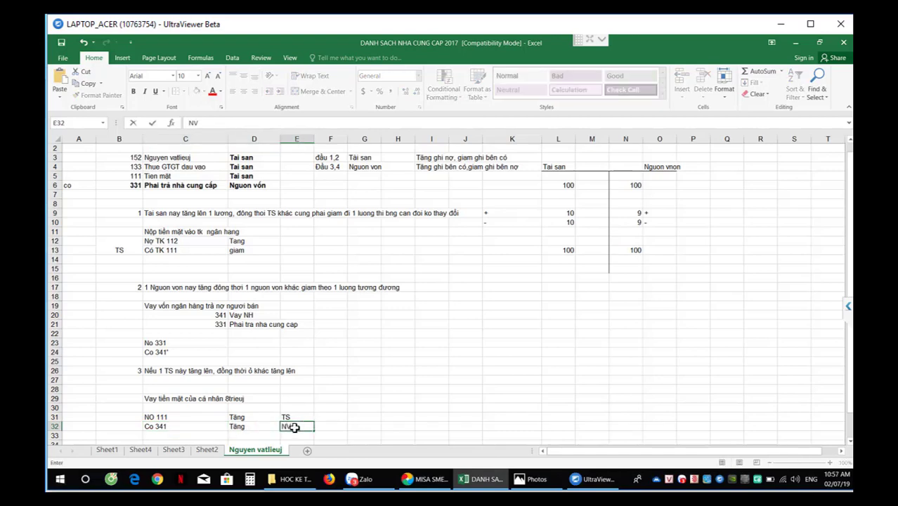
key("Return")
Enter "Tăng" in both F31 and F32 beside the TS and NV labels
left_click(331, 417)
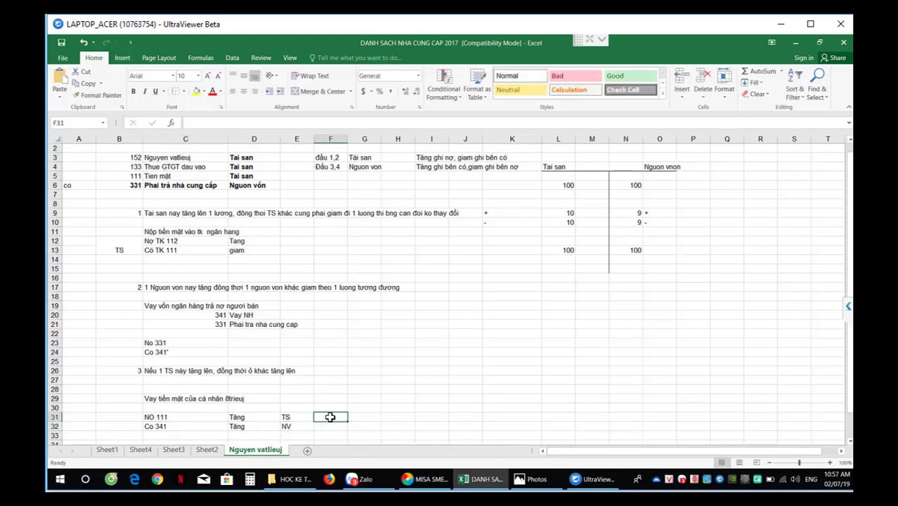
type("Tăng")
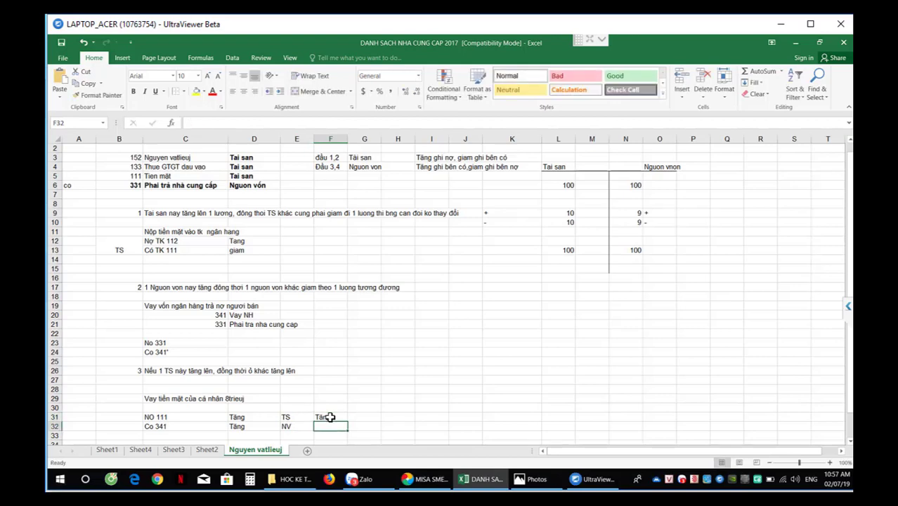
key("Return")
type("Tăng")
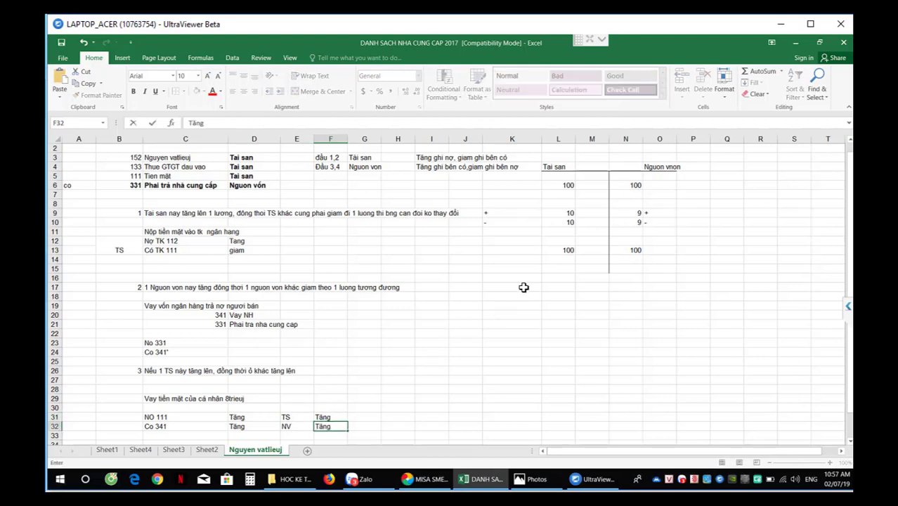
left_click(577, 279)
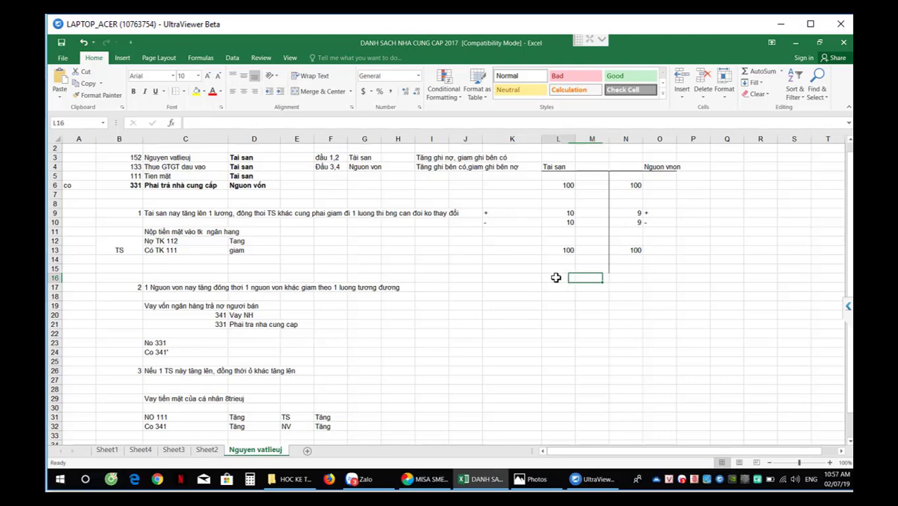
left_click(555, 278)
type("+")
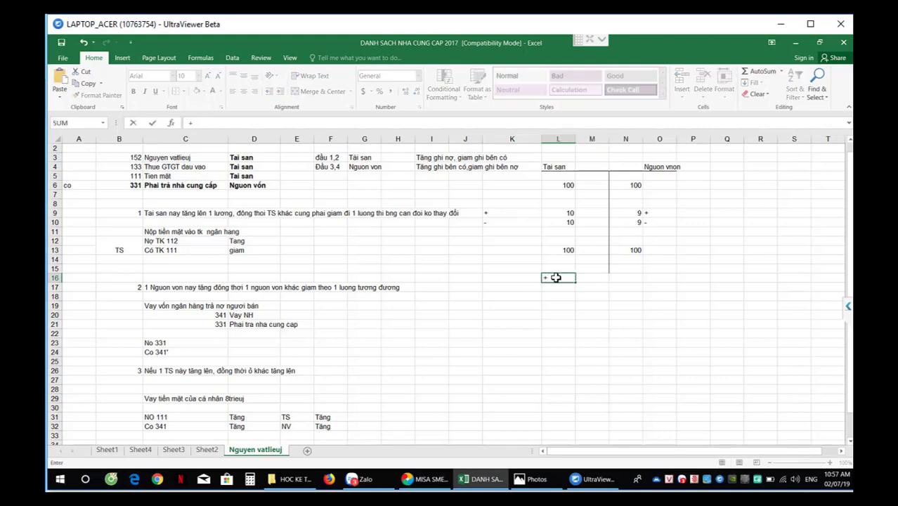
key("Right")
key("Right")
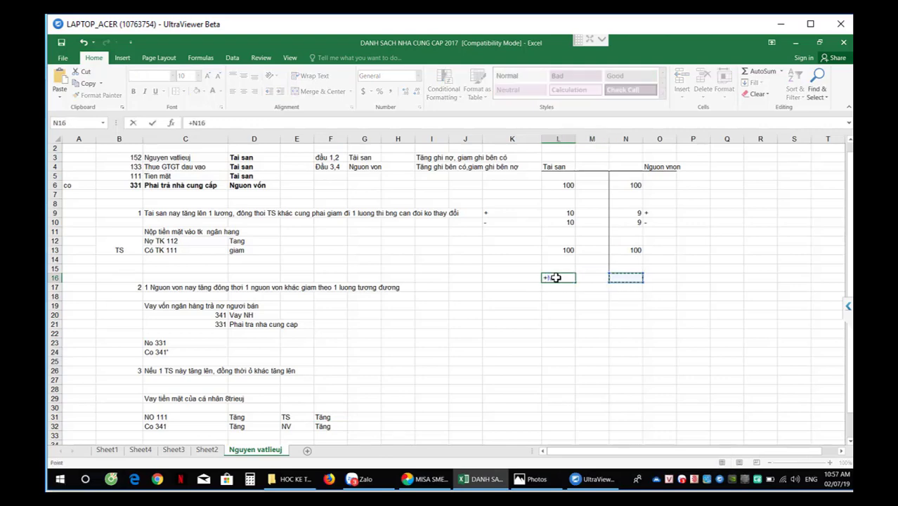
key("Escape")
Enter "Tăng" on both sides below the balance table, in L16 and N16
type("Tăng")
key("Tab")
key("Tab")
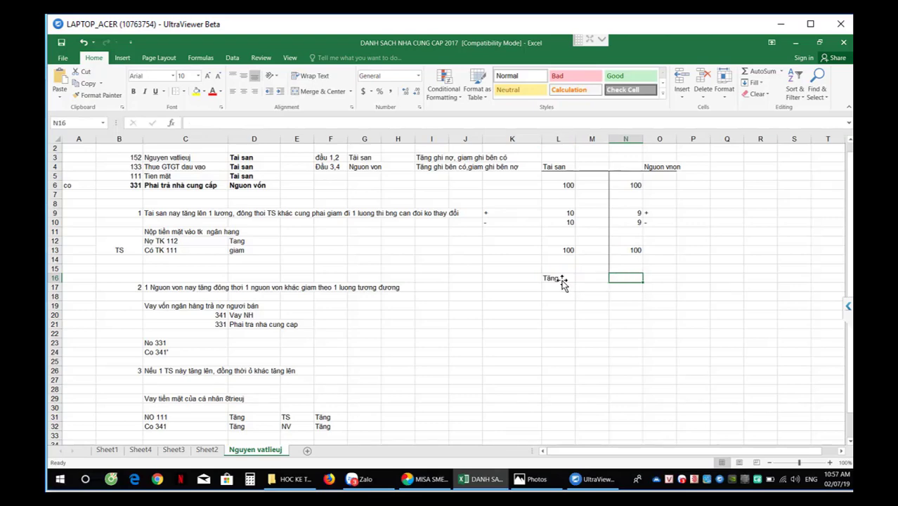
type("Tăng")
key("Return")
Add case 4 in row 36 with "4" in B36 and "Nếu 1 TS này giam, nguồn vốn cũnggirm theo" in C36
scroll(287, 420, "down", 3)
left_click(179, 379)
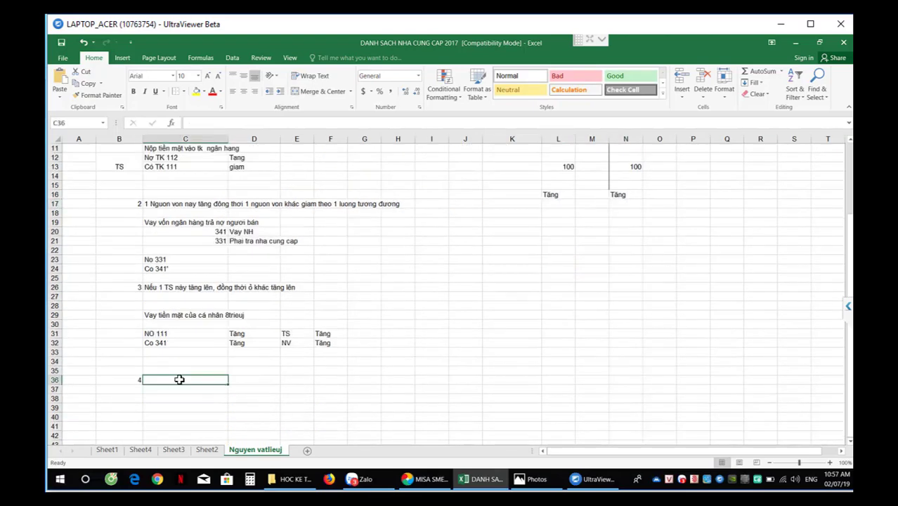
scroll(345, 299, "up", 4)
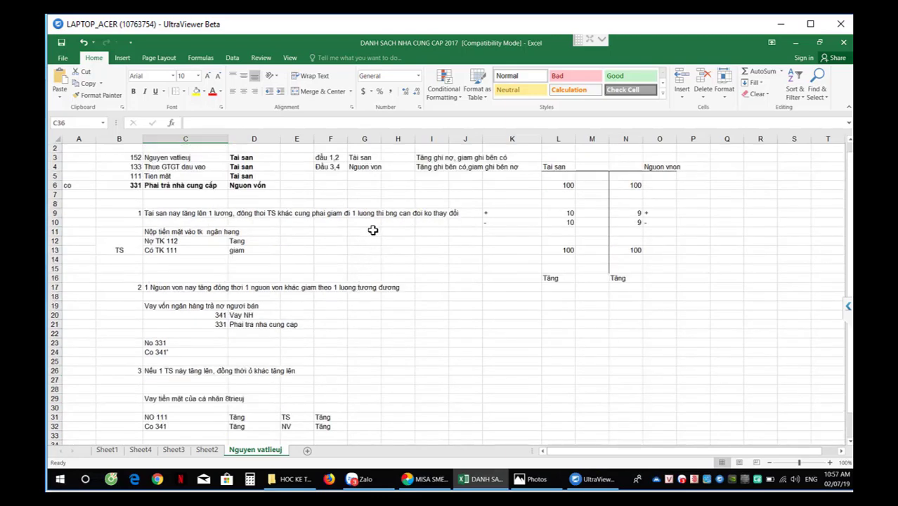
left_click_drag(327, 171, 502, 181)
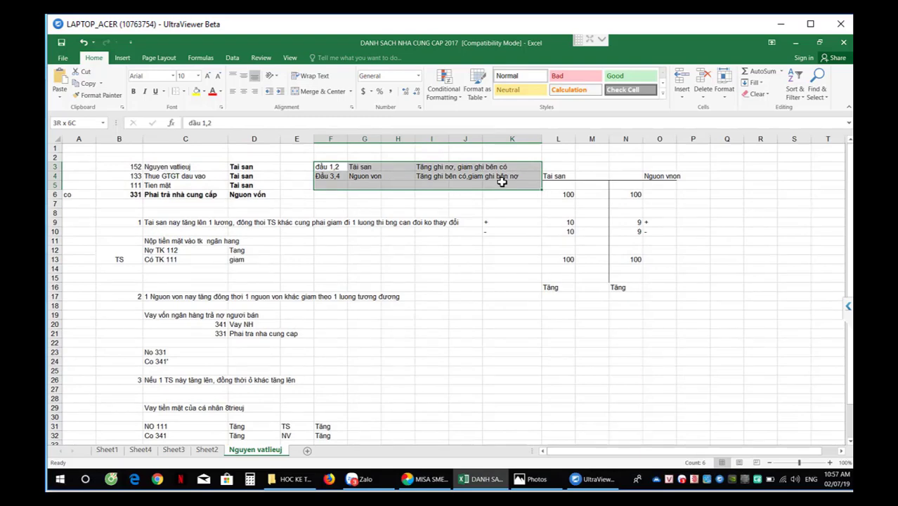
left_click_drag(125, 222, 337, 362)
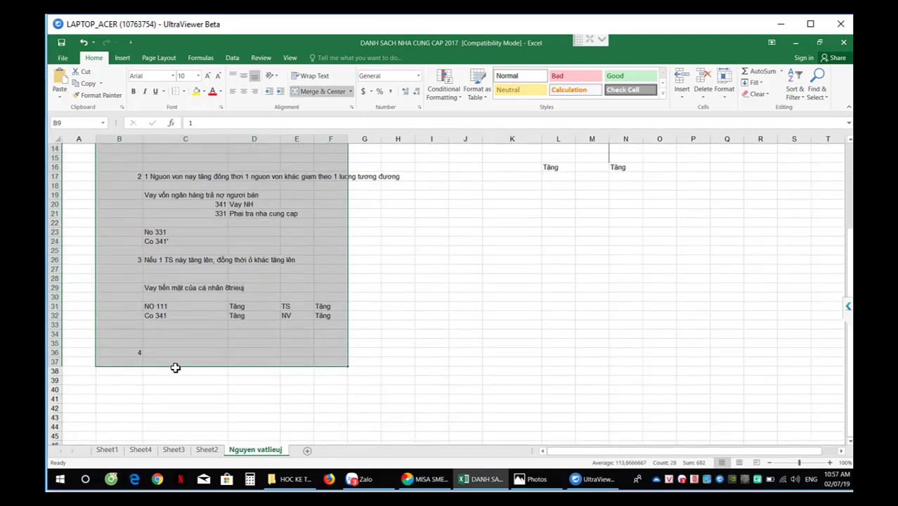
left_click(168, 352)
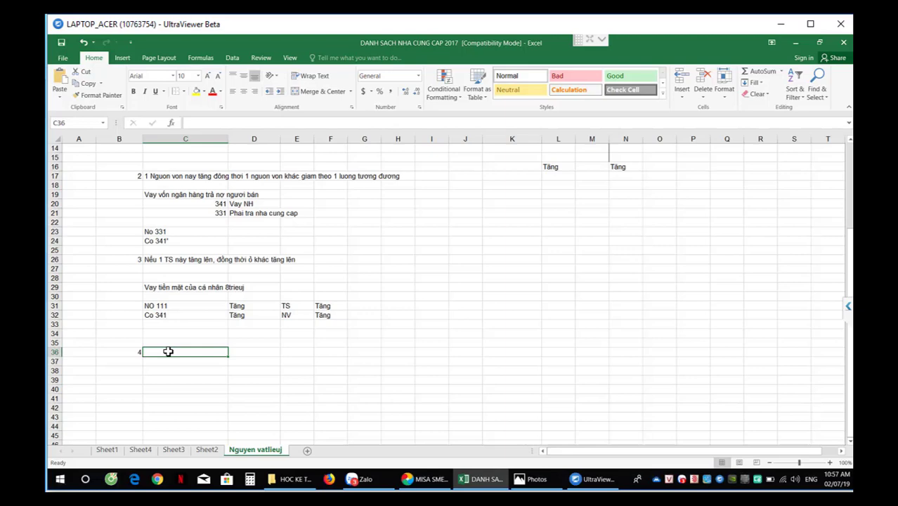
type("Nếu")
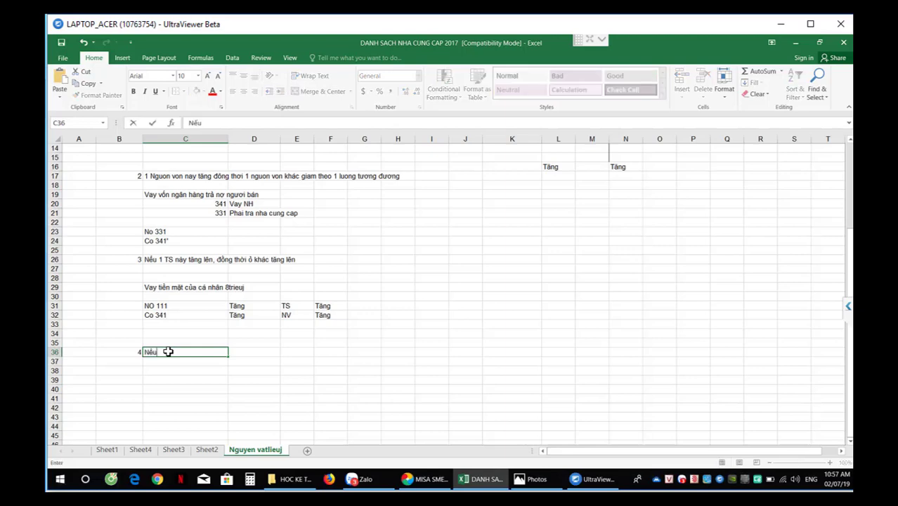
type(" 1 TS này giam, ngu")
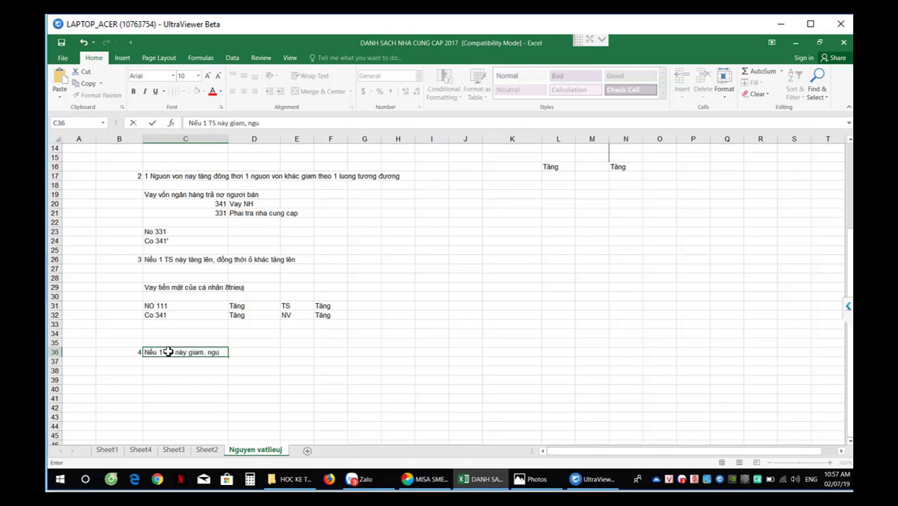
type("ồn vốn cũnggirn theo")
key("Return")
key("Return")
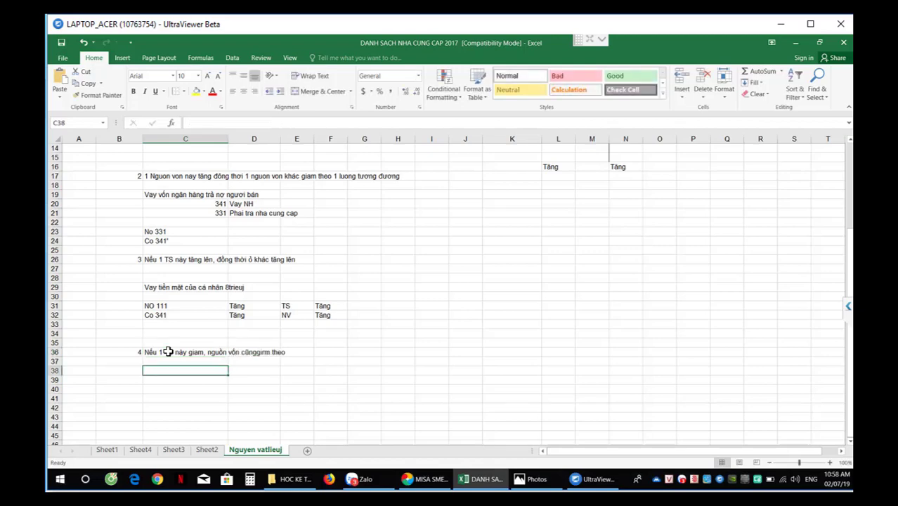
Enter the case 4 example "Trả lai tien vay ca nhân" in C38 and its debit line "No 341" in C39
type("Trả lai tien vay c")
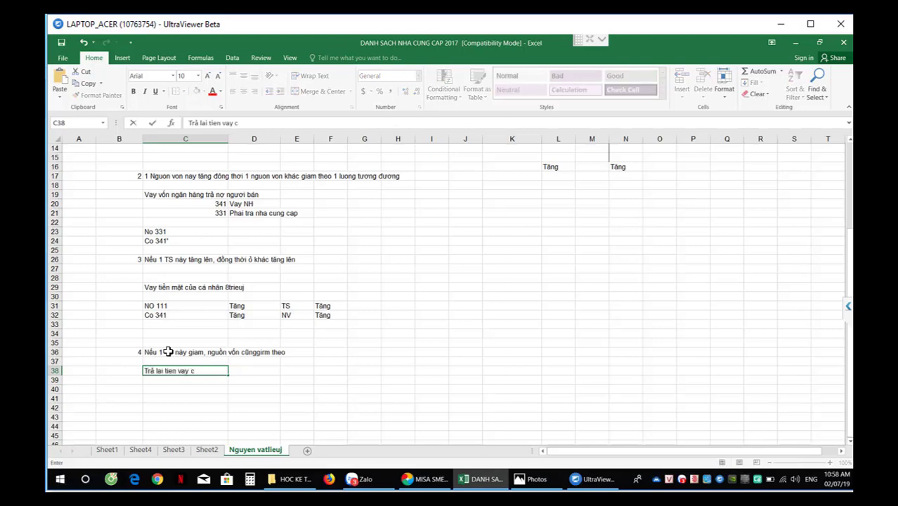
type("a nhân")
key("Return")
type("No")
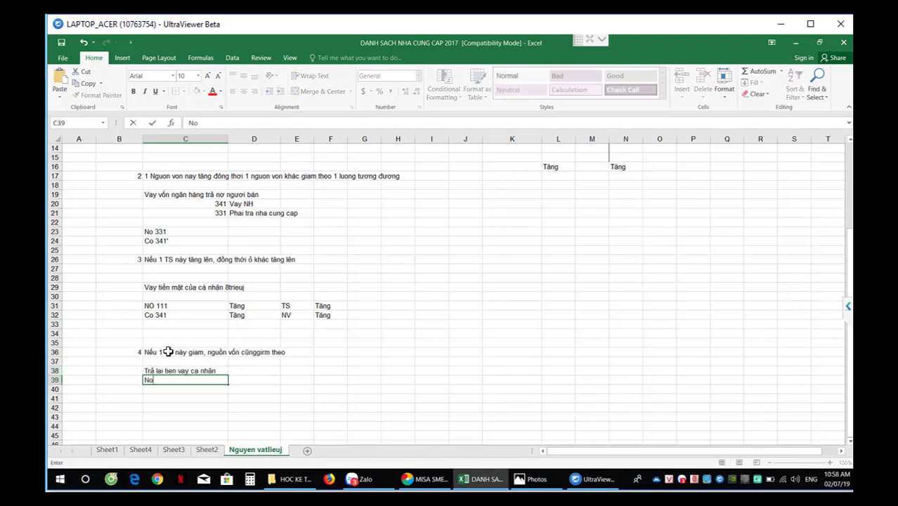
type(" 331")
key("BackSpace")
key("BackSpace")
type("41")
key("Return")
key("Up")
key("Up")
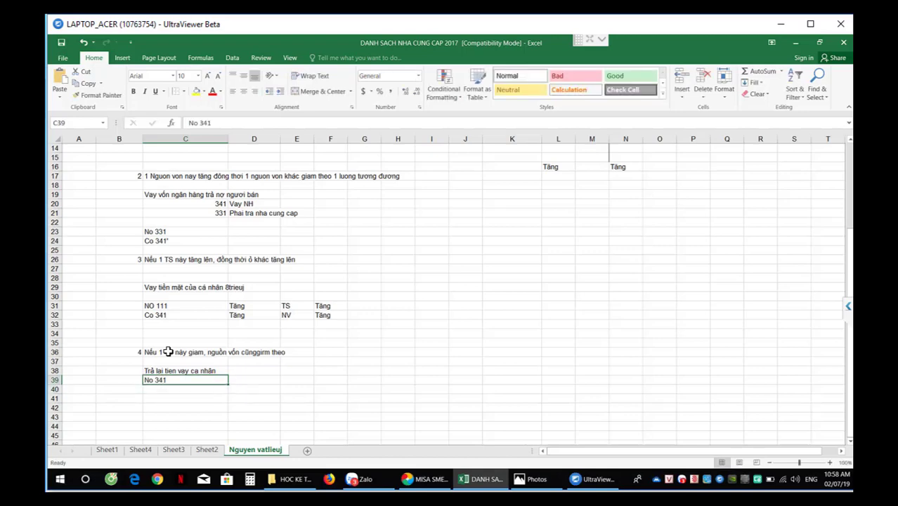
Complete the loan repayment entry with "Giảm" in D39, "Co 111" in C40 and "Giam" in D40
key("Down")
key("Right")
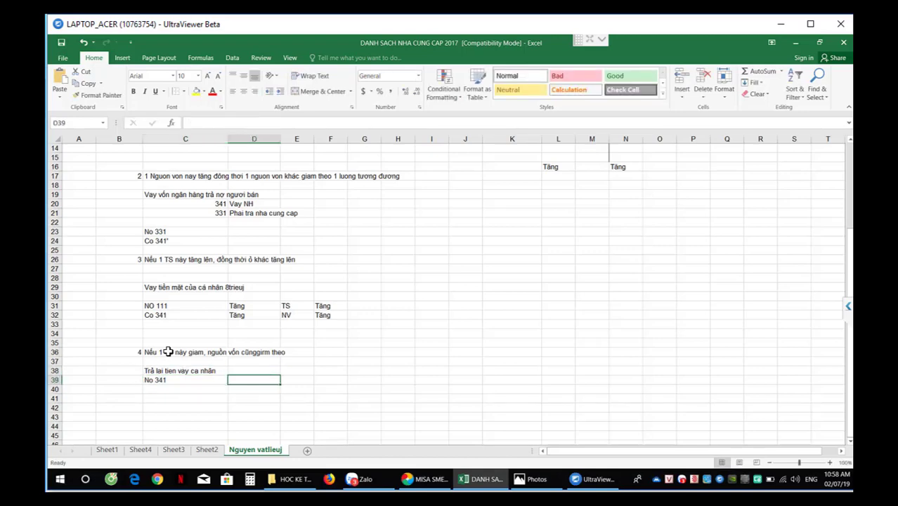
type("Giảm")
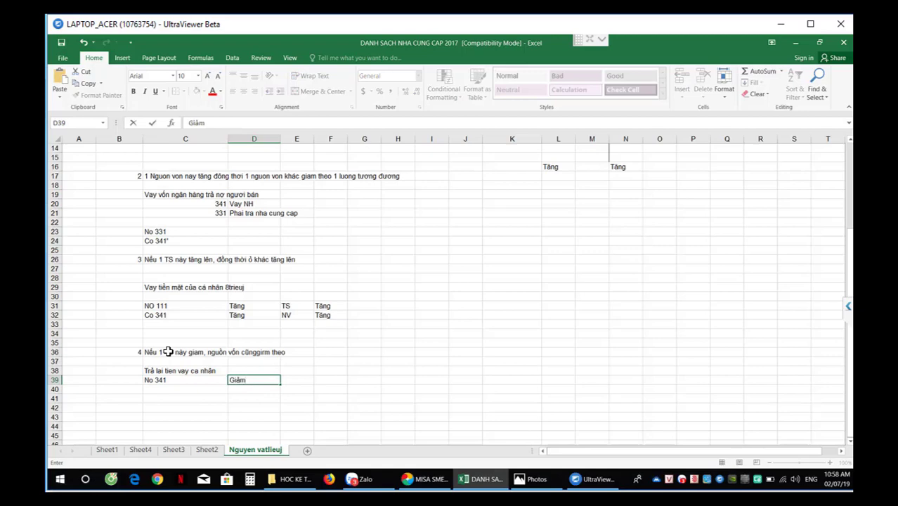
key("Return")
key("Left")
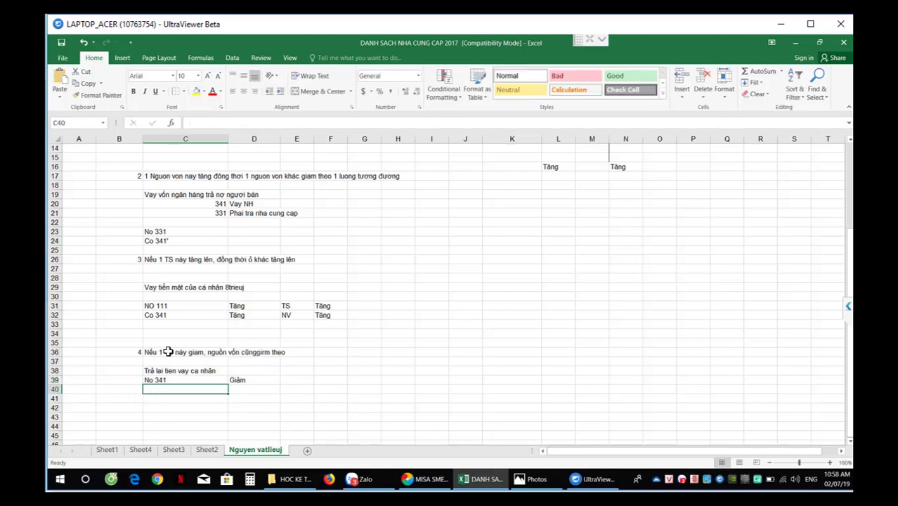
type("Co 111")
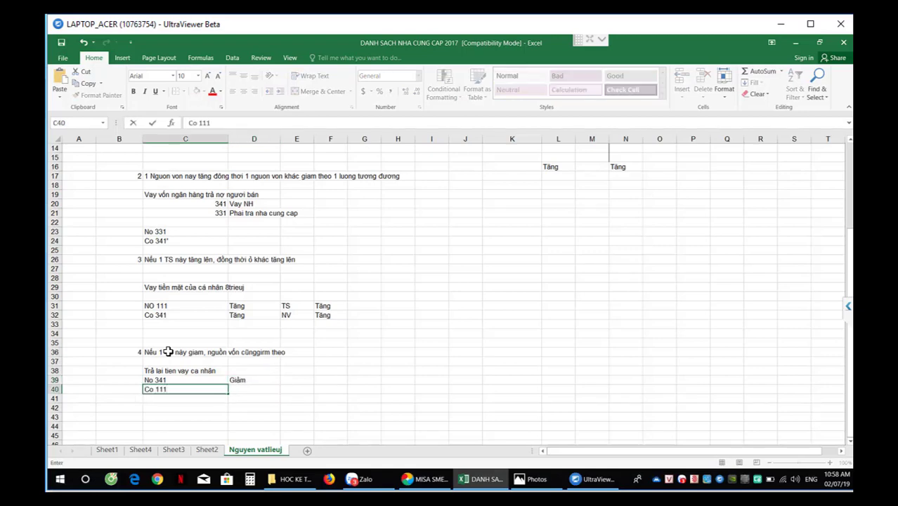
key("Right")
type("Giảm")
key("Return")
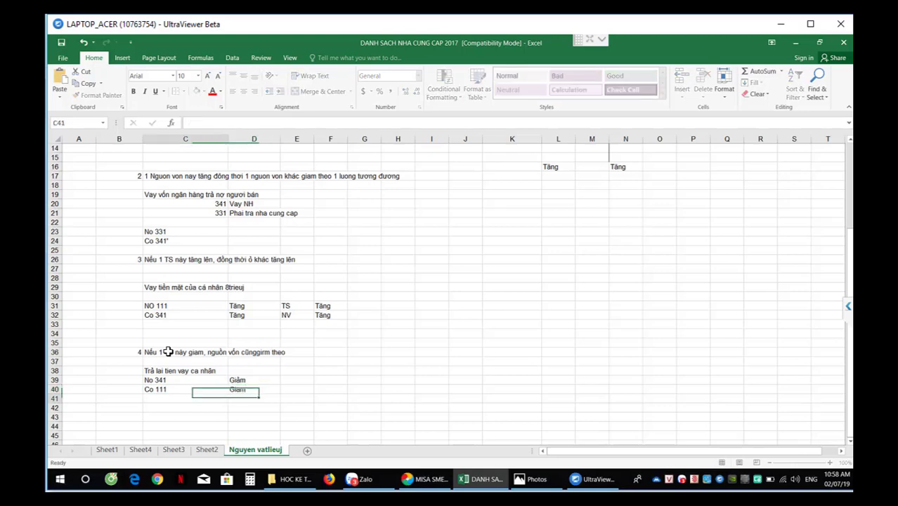
Enter "Giam" on both sides below the balance table, in L19 and N19
left_click(568, 198)
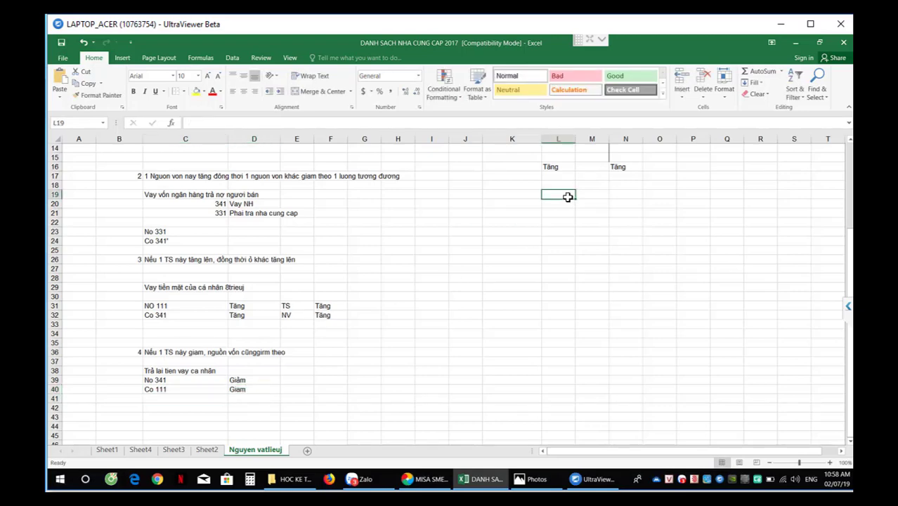
type("Giam")
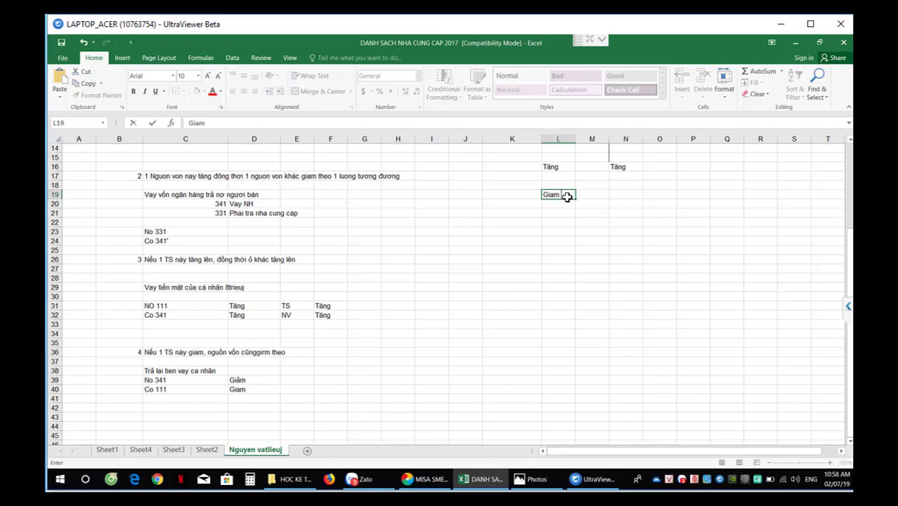
key("Right")
key("Right")
type("Giam")
key("Return")
scroll(417, 356, "up", 5)
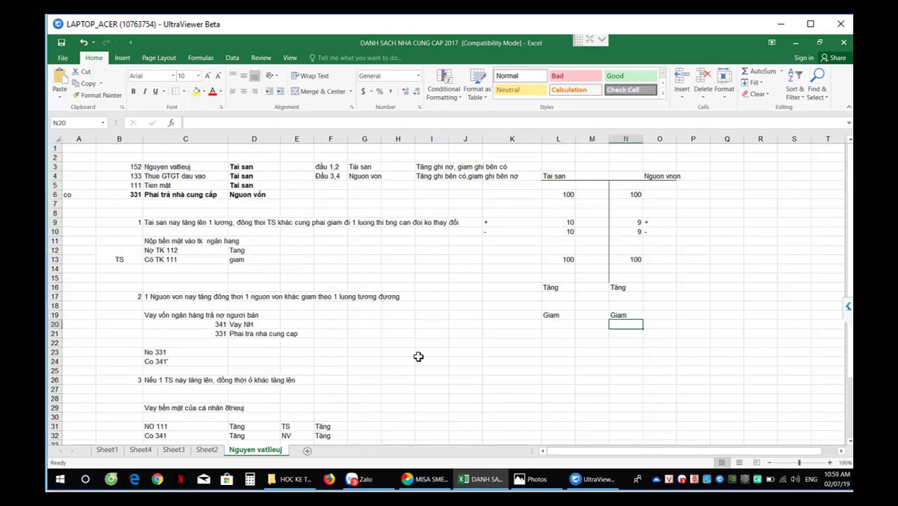
scroll(419, 357, "down", 1)
scroll(418, 357, "up", 1)
left_click_drag(94, 160, 484, 434)
scroll(485, 434, "down", 3)
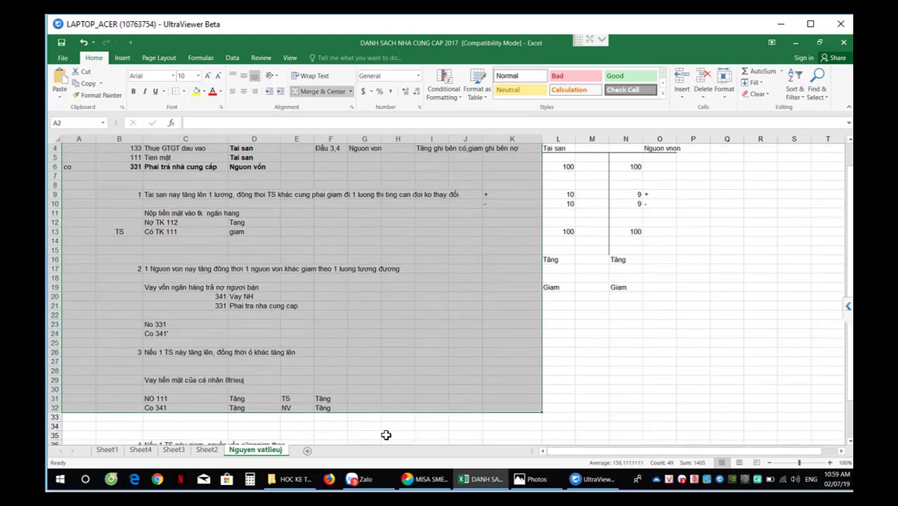
Review the account list and the four balancing cases in the sheet, and bring up the VAT invoice photo
scroll(203, 409, "down", 2)
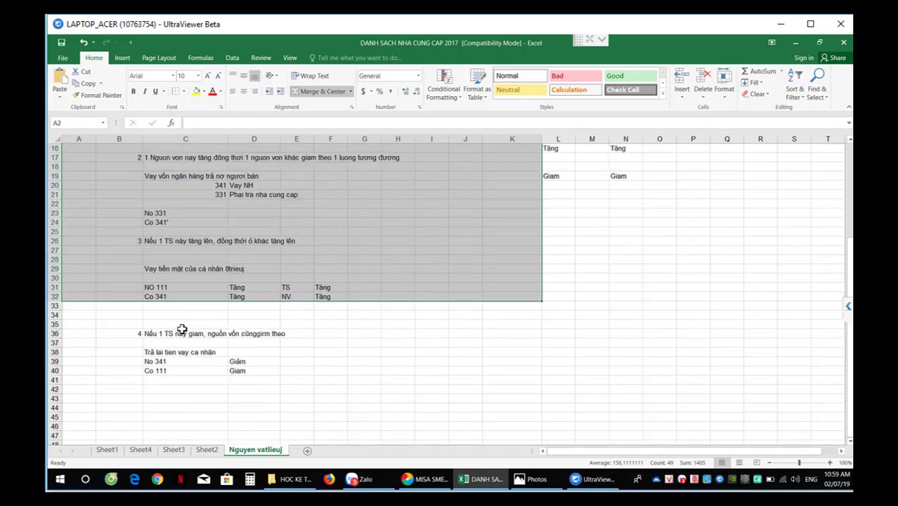
scroll(183, 329, "up", 4)
scroll(180, 298, "up", 1)
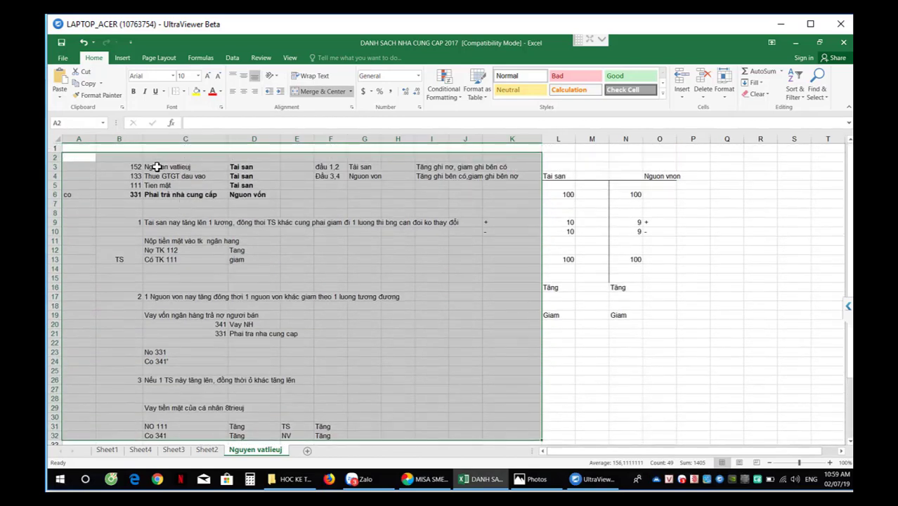
left_click_drag(136, 167, 144, 188)
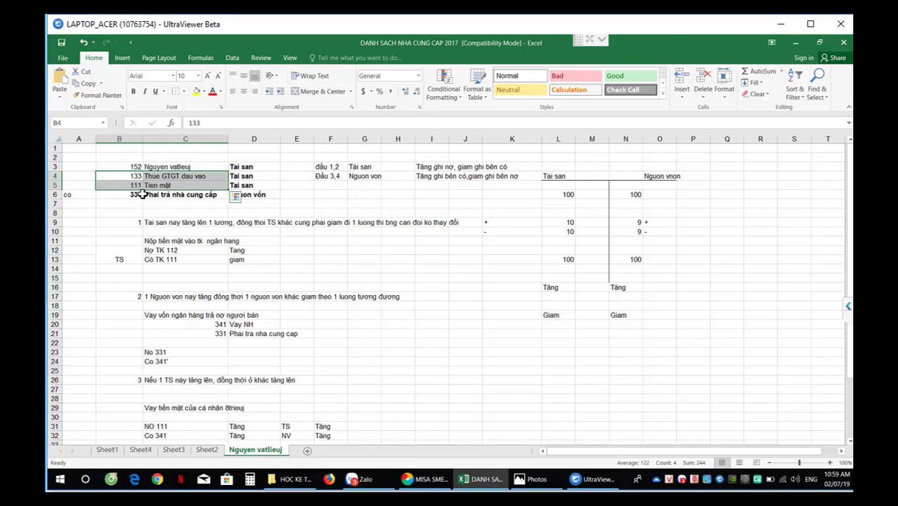
left_click(140, 195)
scroll(206, 284, "down", 4)
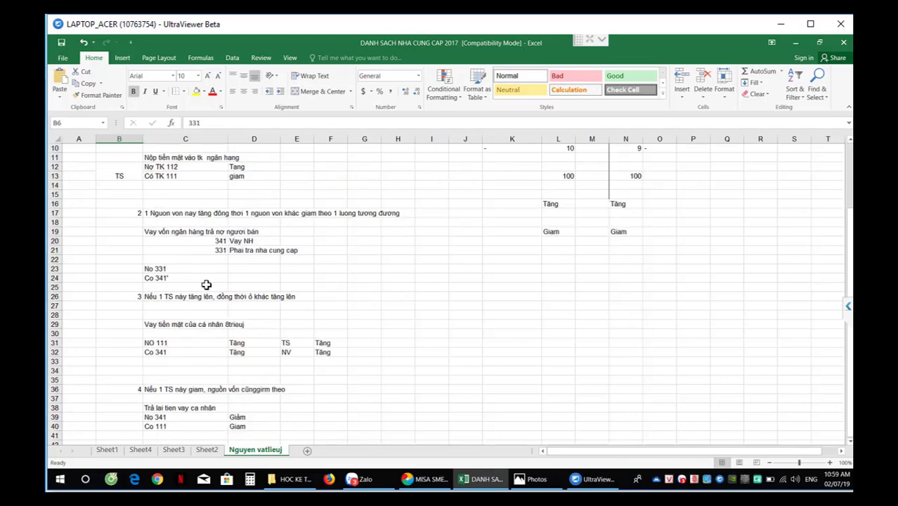
scroll(377, 421, "down", 1)
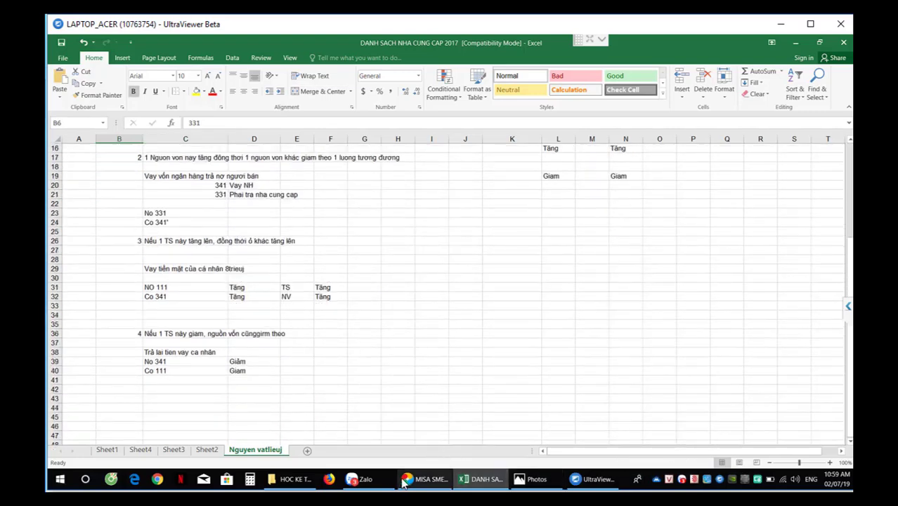
left_click(532, 483)
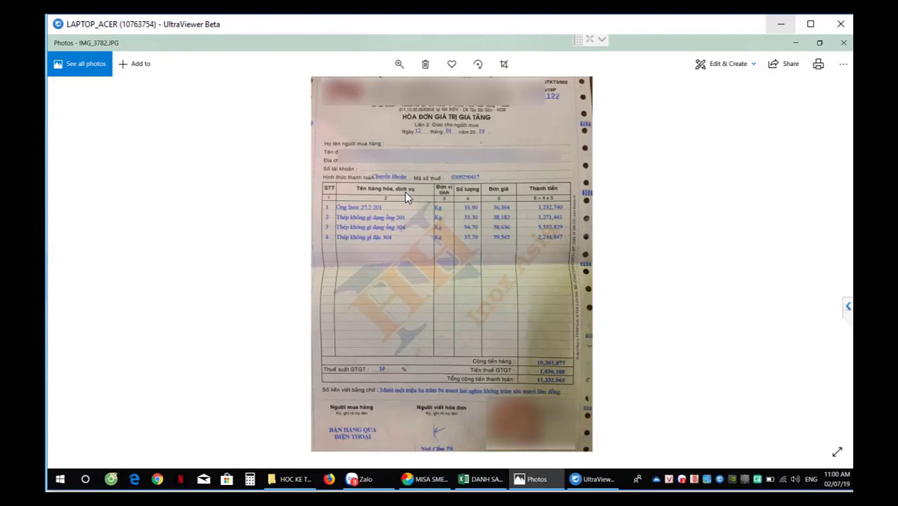
left_click(780, 24)
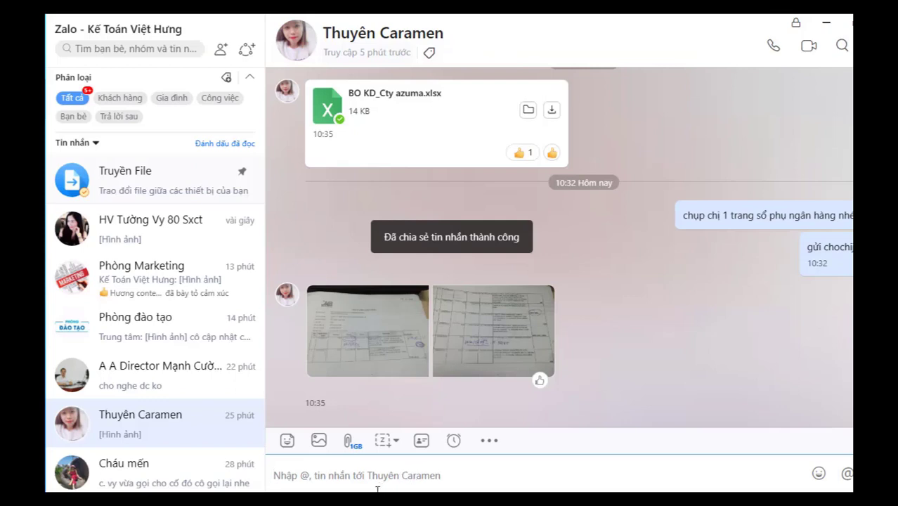
mouse_move(376, 489)
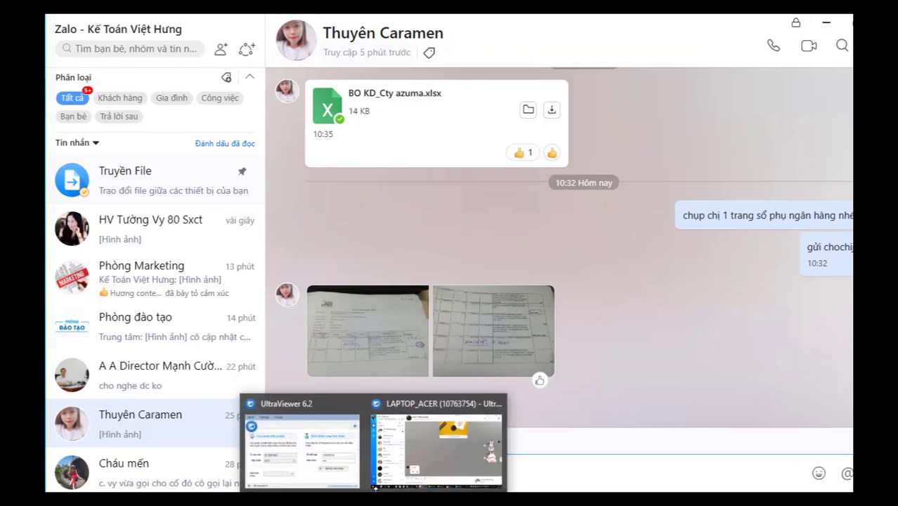
left_click(451, 464)
Switch to MISA SME.NET and open a new goods purchase voucher (Chứng từ mua hàng hóa) in the Mua hàng module
left_click(450, 478)
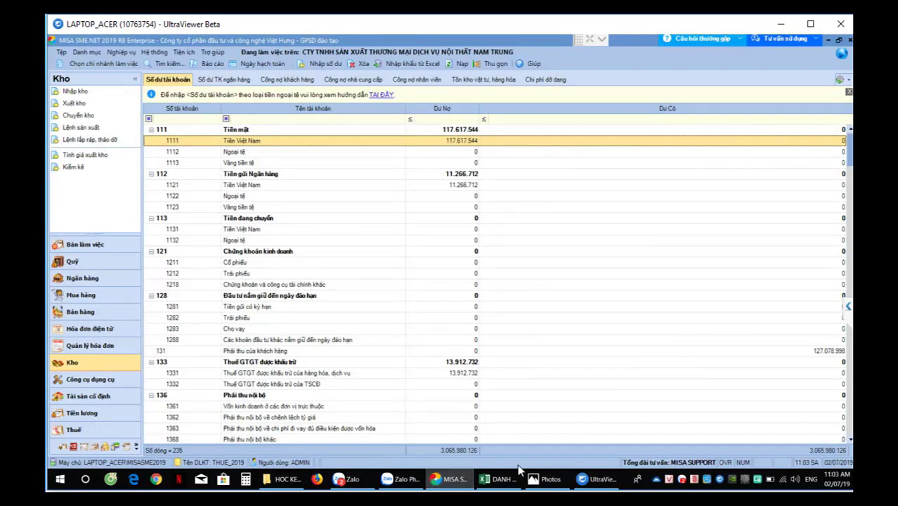
left_click(492, 482)
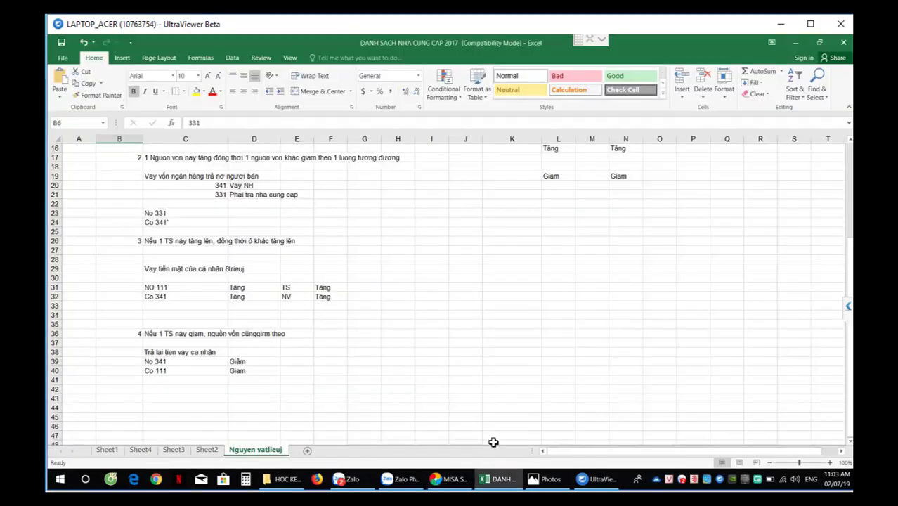
left_click(448, 479)
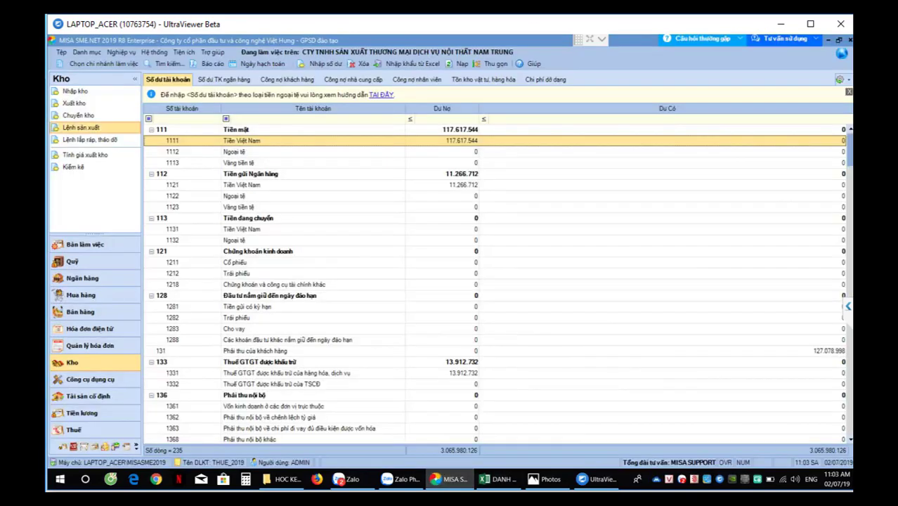
left_click(92, 298)
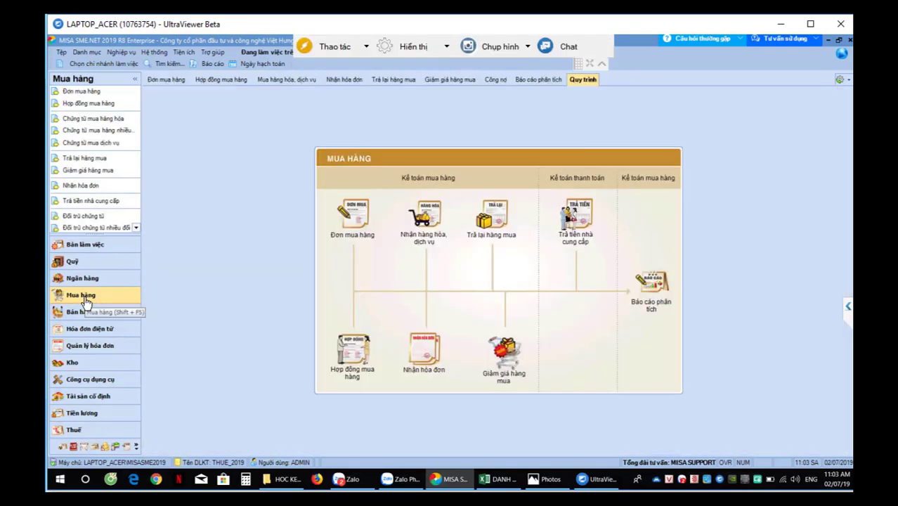
left_click(104, 121)
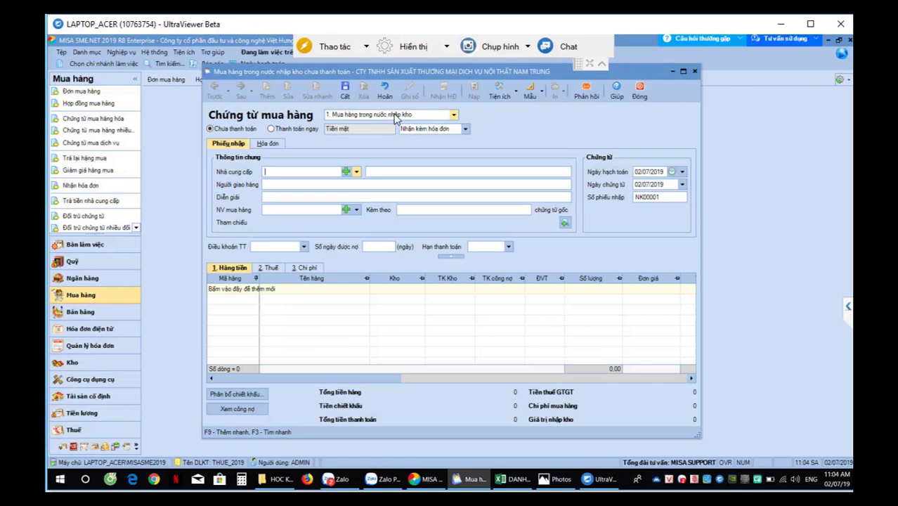
Try the Thanh toán ngay option on the purchase voucher and return it to Chưa thanh toán
left_click(212, 132)
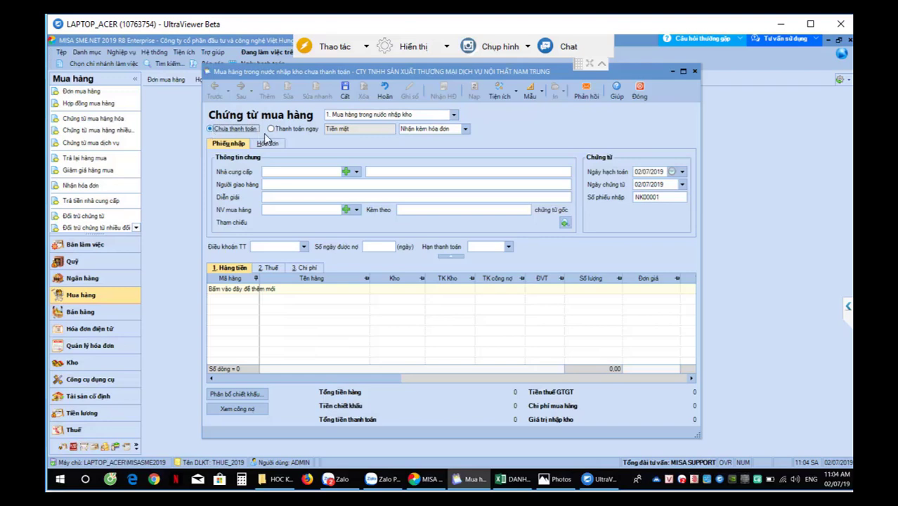
left_click(271, 130)
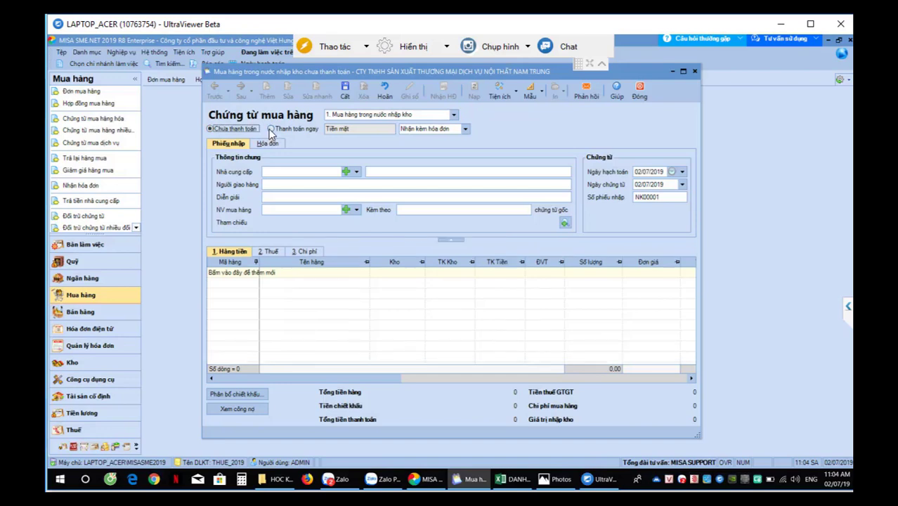
left_click(271, 130)
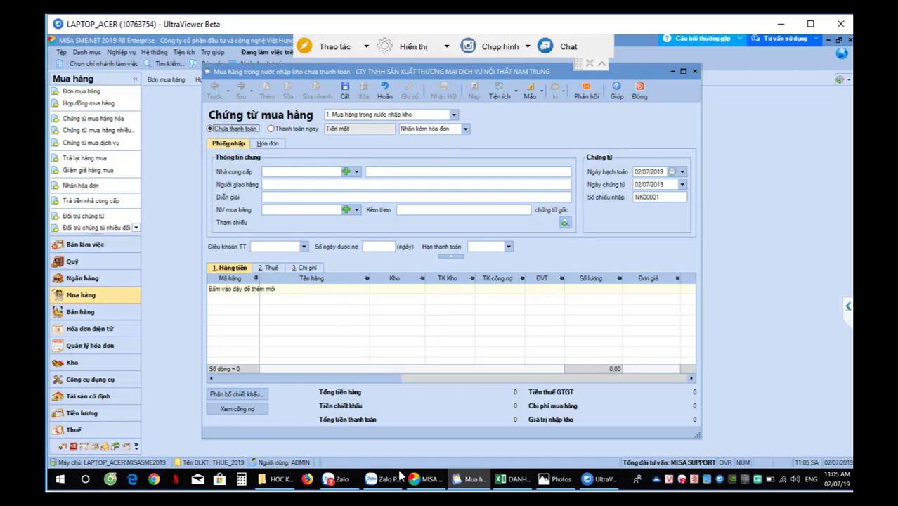
Check the account rows and balancing cases in the Excel sheet, and return to the MISA purchase voucher
left_click(514, 479)
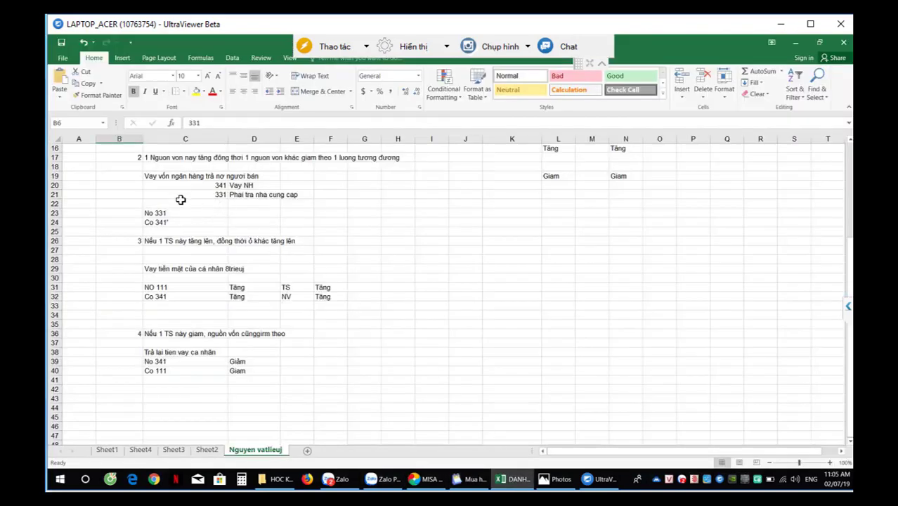
scroll(182, 193, "up", 2)
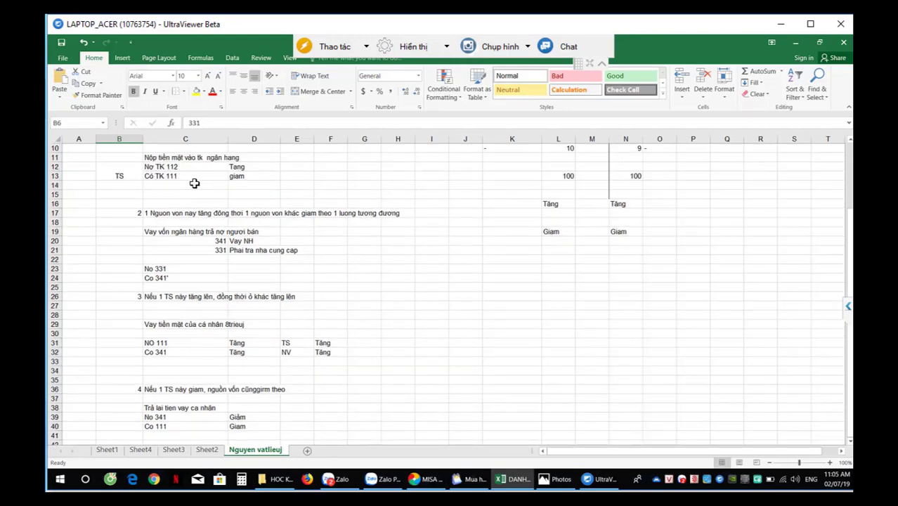
scroll(196, 184, "up", 2)
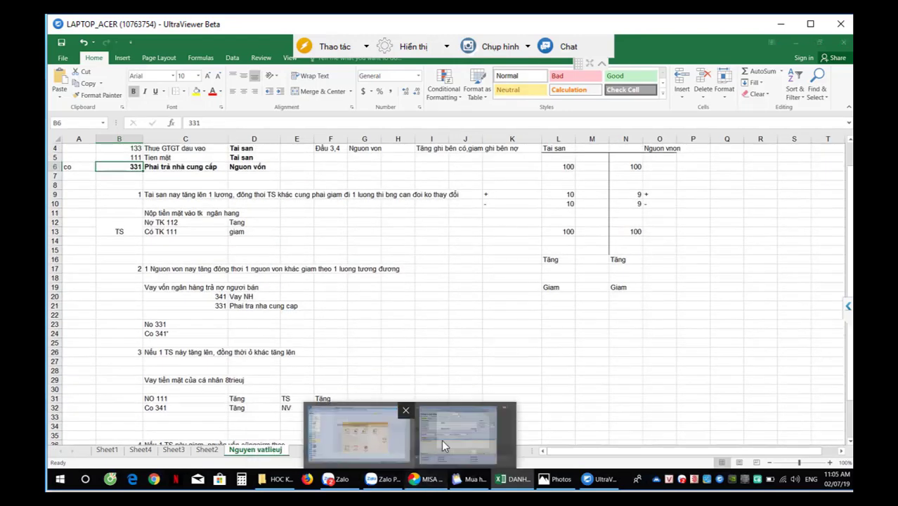
left_click(441, 439)
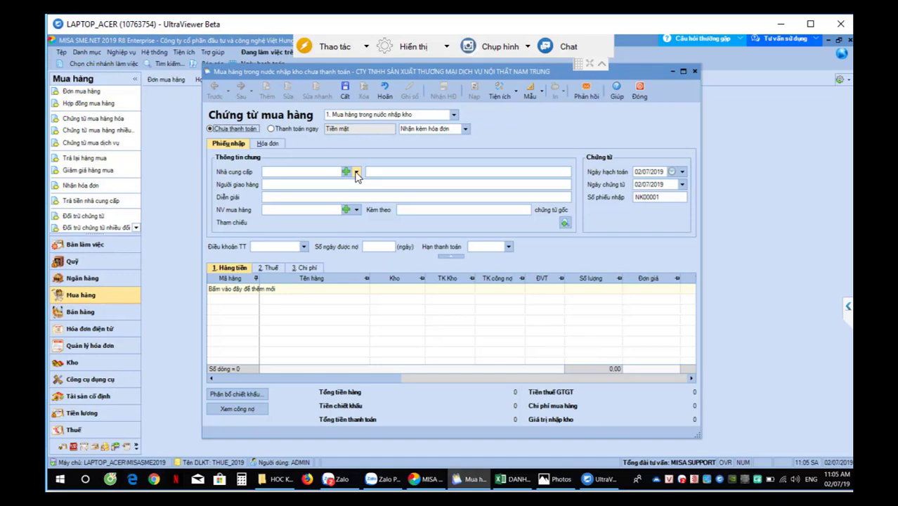
Try immediate payment by Ủy nhiệm chi on the purchase voucher and set it back to Chưa thanh toán
left_click(271, 130)
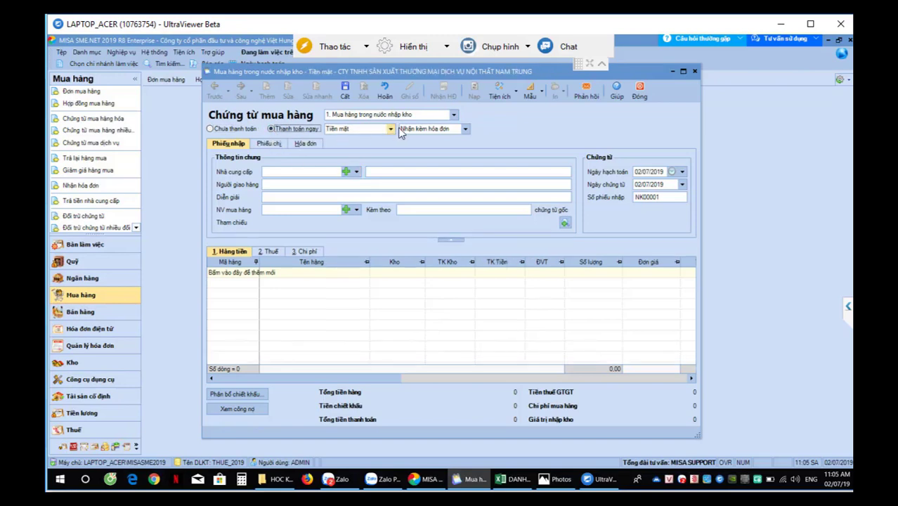
left_click(391, 130)
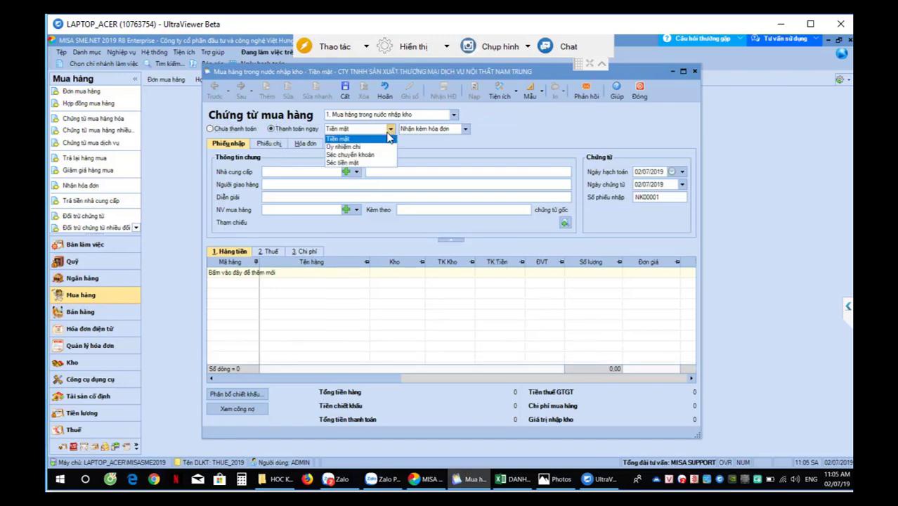
left_click(374, 147)
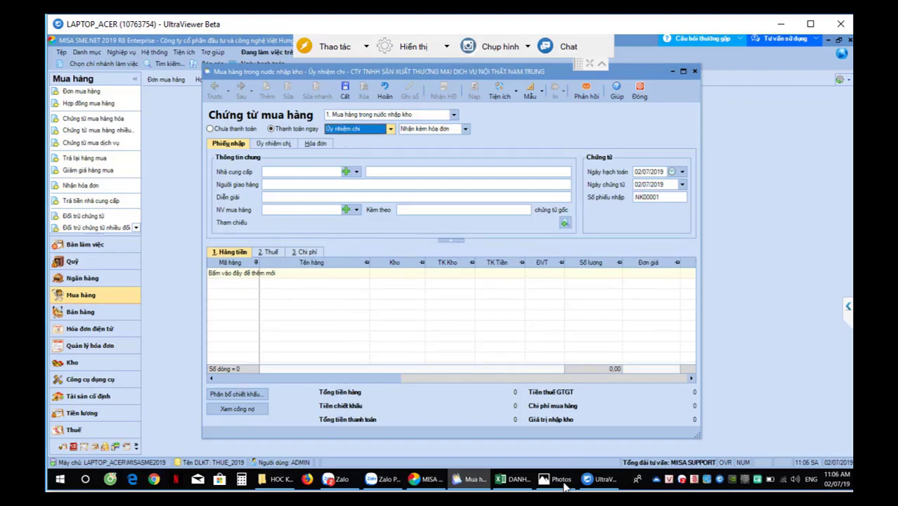
mouse_move(561, 487)
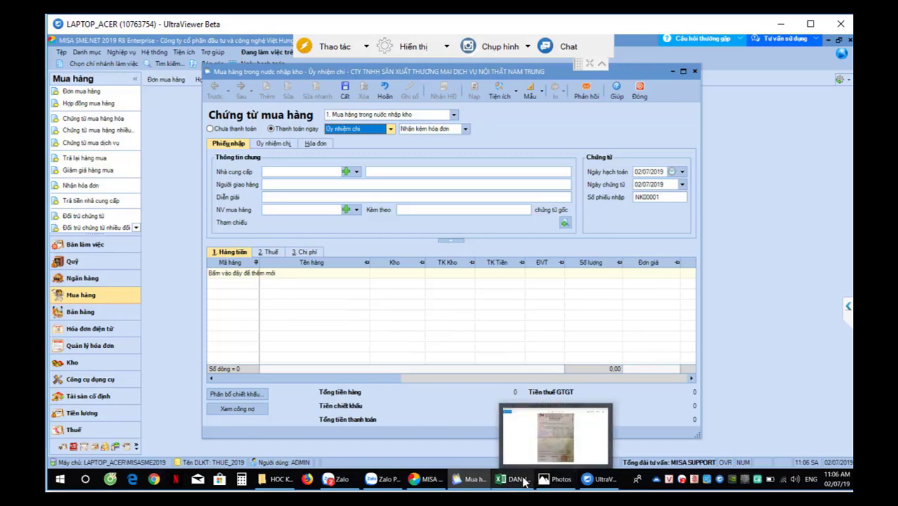
mouse_move(524, 480)
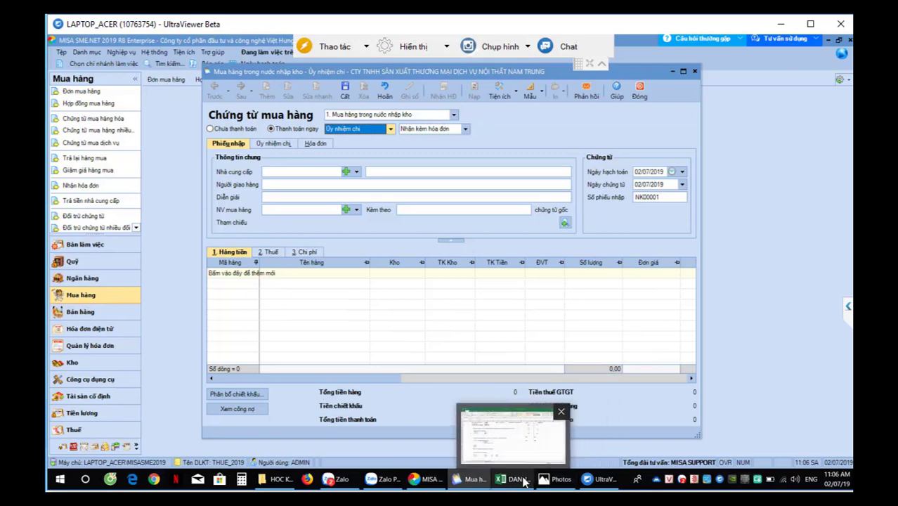
left_click(447, 343)
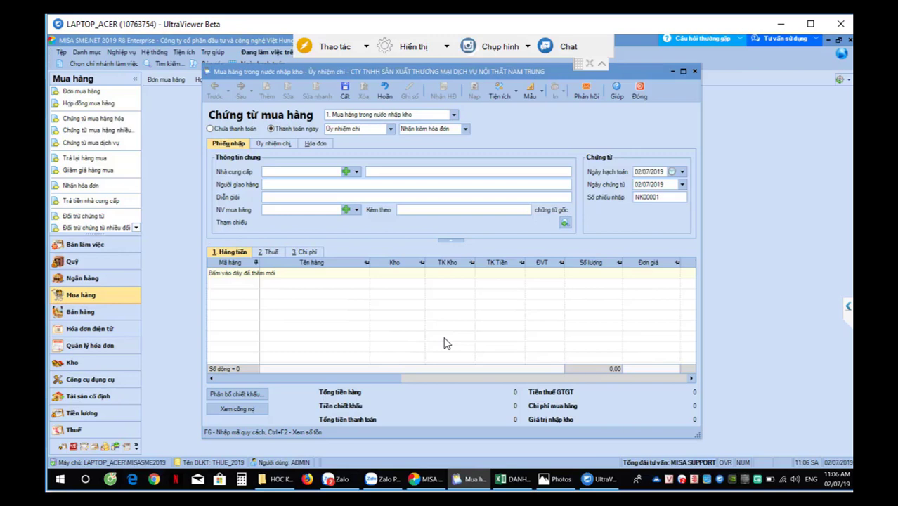
left_click(210, 129)
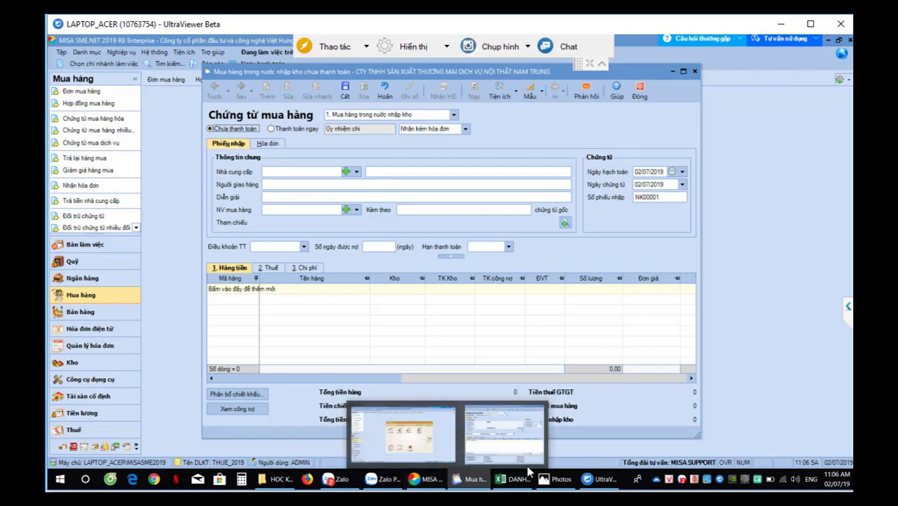
Examine the supplier details on the VAT invoice photo and compare them with the voucher's Nhà cung cấp list
mouse_move(546, 458)
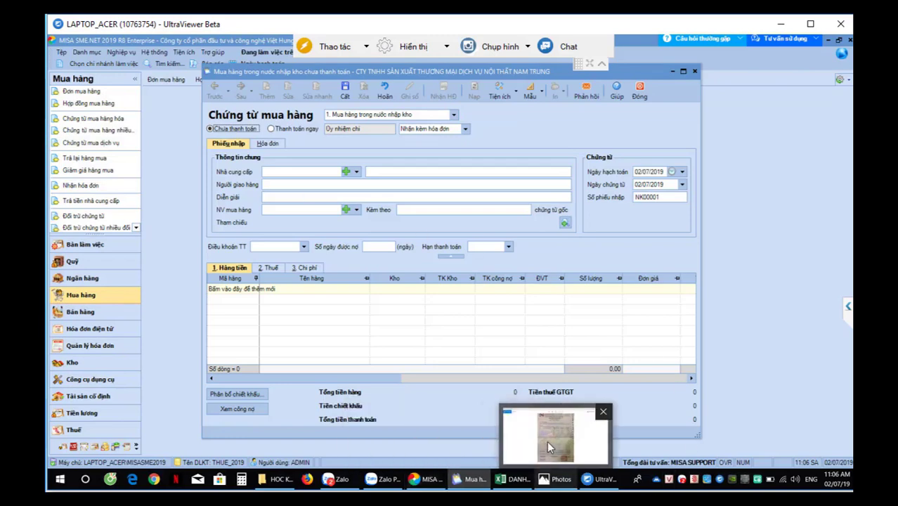
left_click(547, 441)
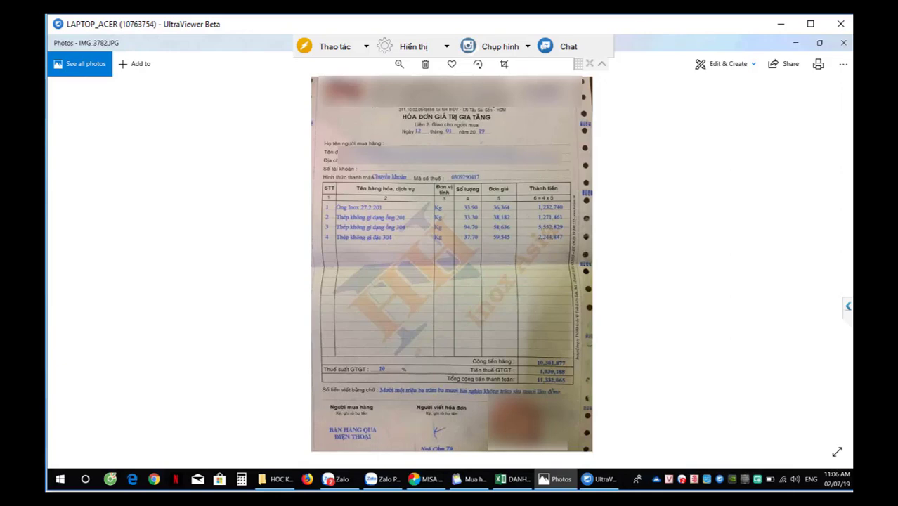
left_click(428, 479)
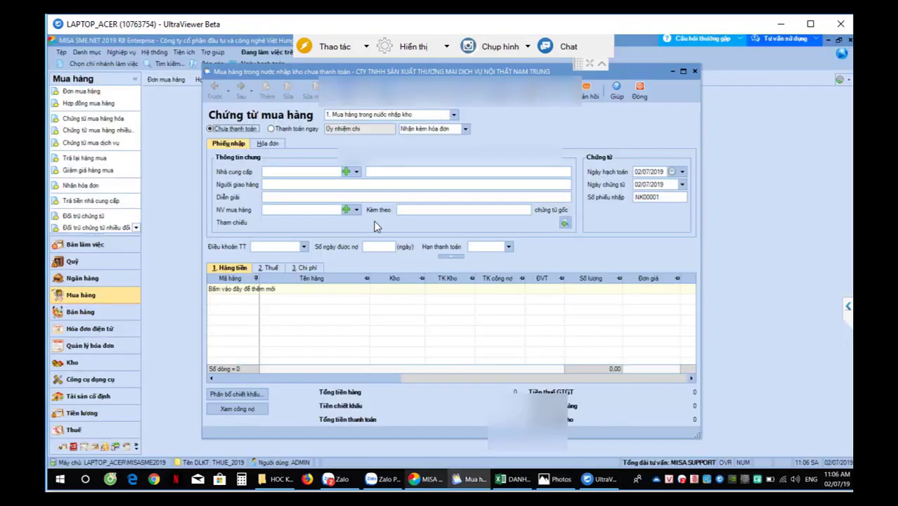
left_click(357, 173)
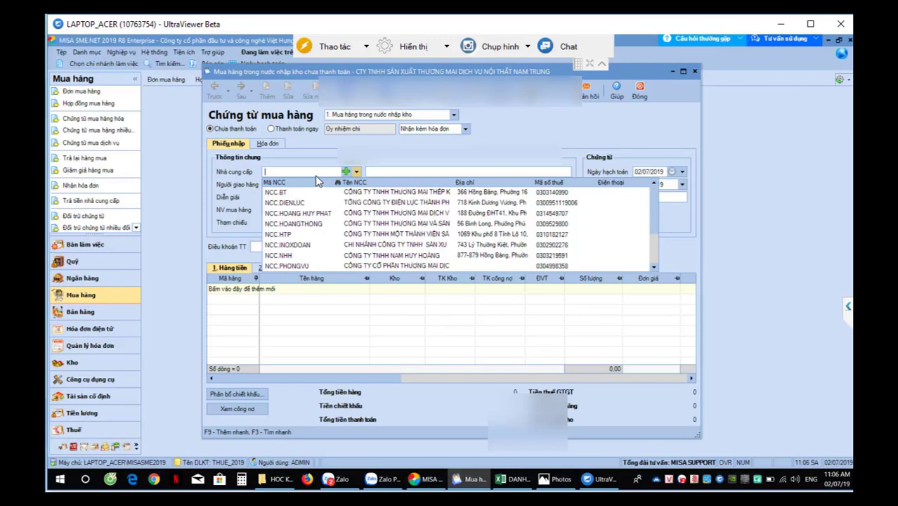
left_click(555, 479)
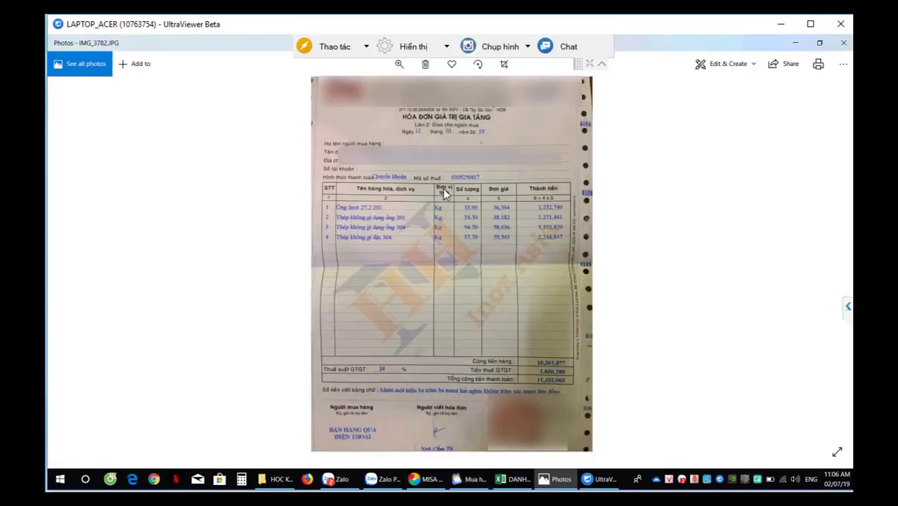
key("alt+Tab")
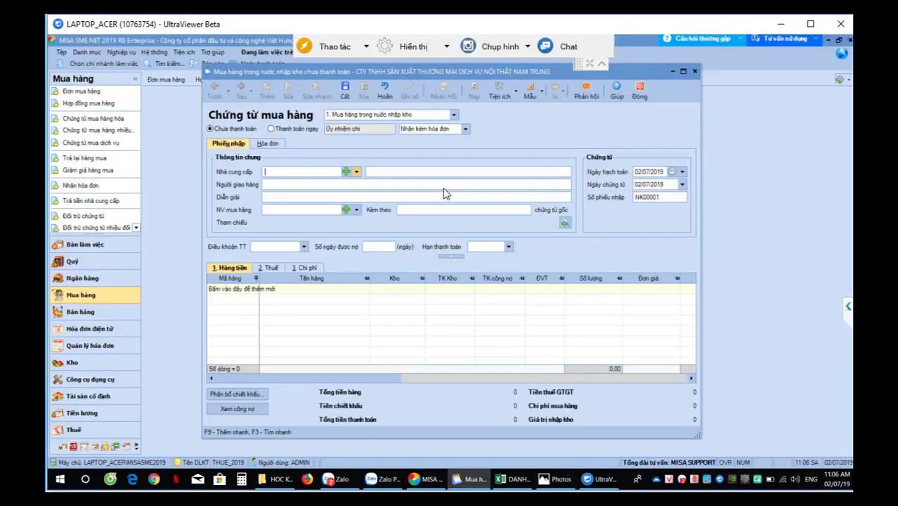
Choose NCC.NHH as the supplier on the purchase voucher, checking it against the VAT invoice photo
key("Down")
key("Down")
key("Down")
key("Down")
key("Down")
key("Down")
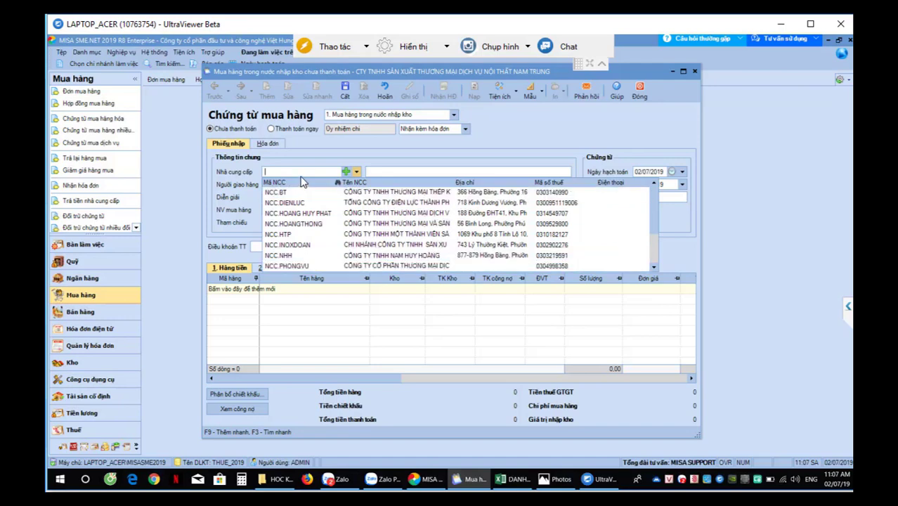
key("alt+Tab")
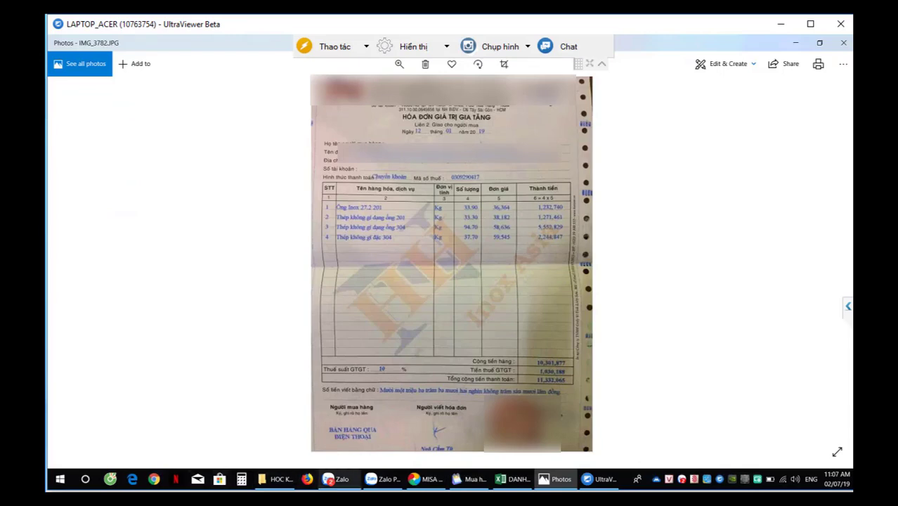
left_click(469, 479)
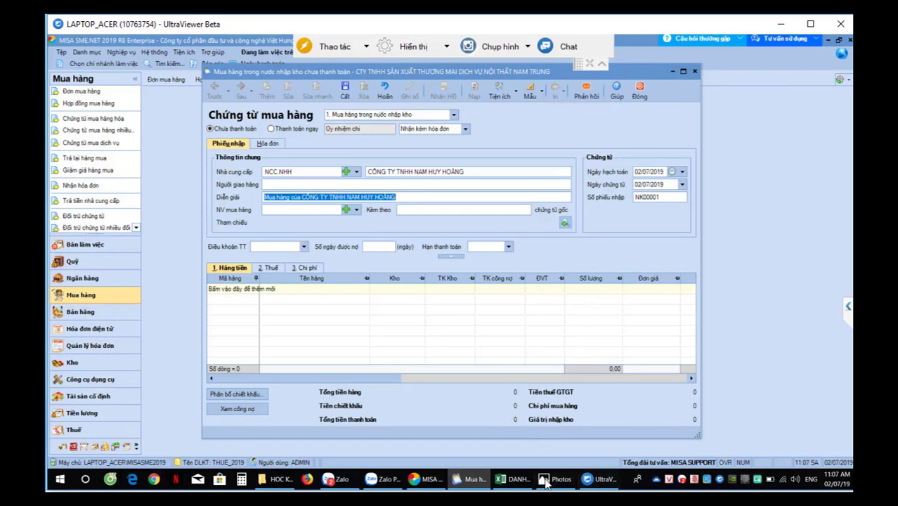
Append "theo số HĐ 1122" to the end of the voucher's Diễn giải text
left_click(306, 204)
key("shift+F10")
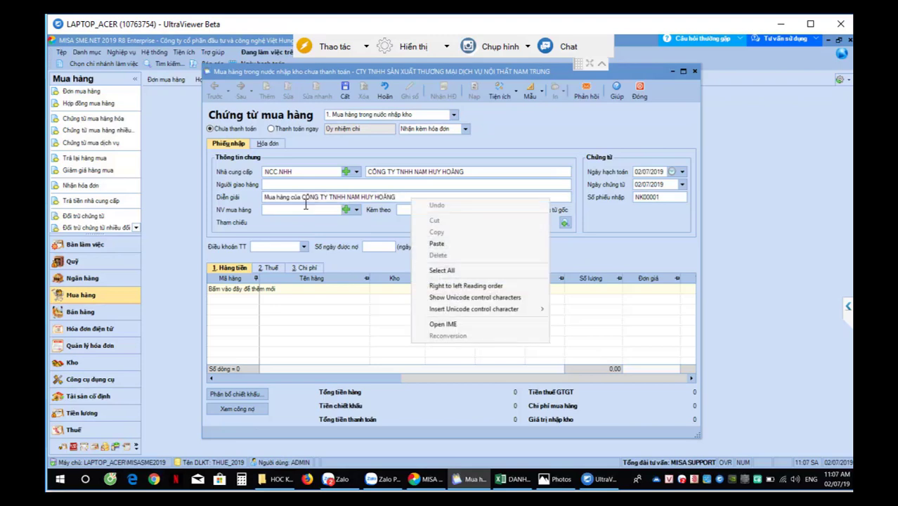
left_click(333, 311)
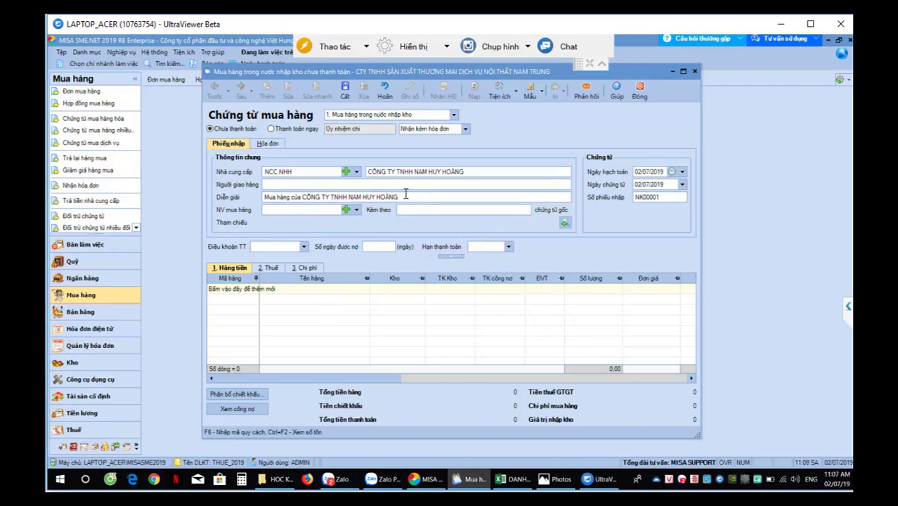
left_click(405, 197)
left_click(405, 197)
type("theo số HĐ 1122")
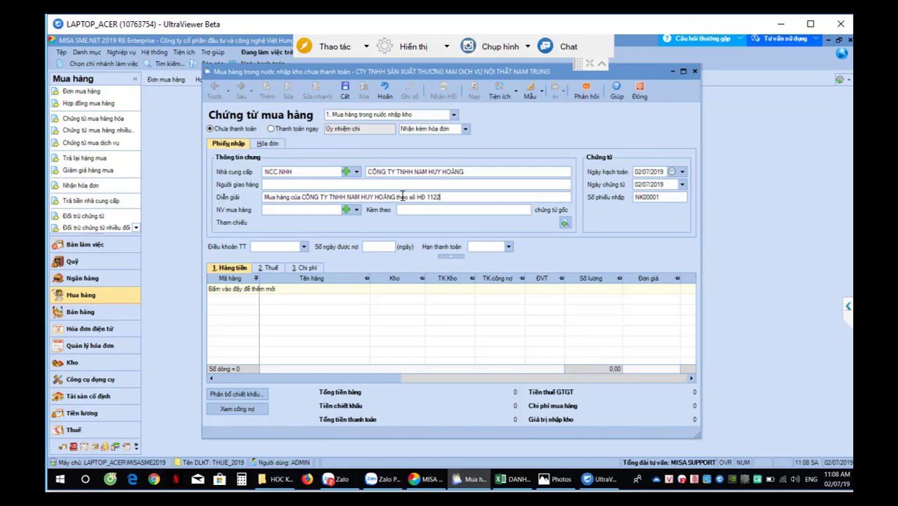
Set the posting and document dates to 12/01/2019 and choose the purchasing employee in NV mua hàng
left_click(660, 173)
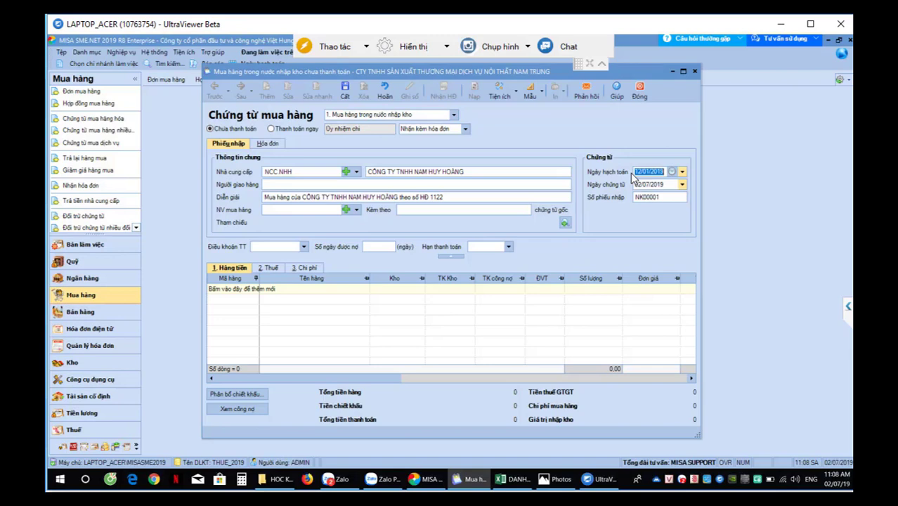
key("Tab")
key("Escape")
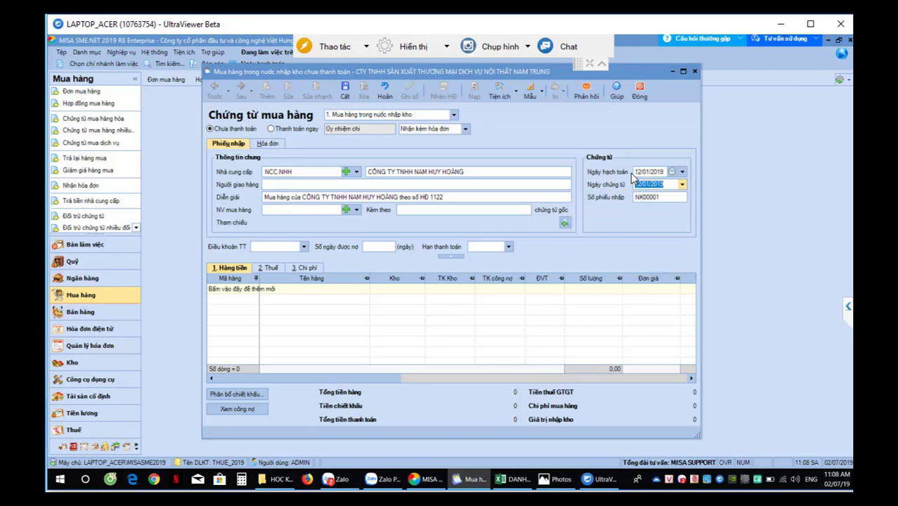
left_click(357, 210)
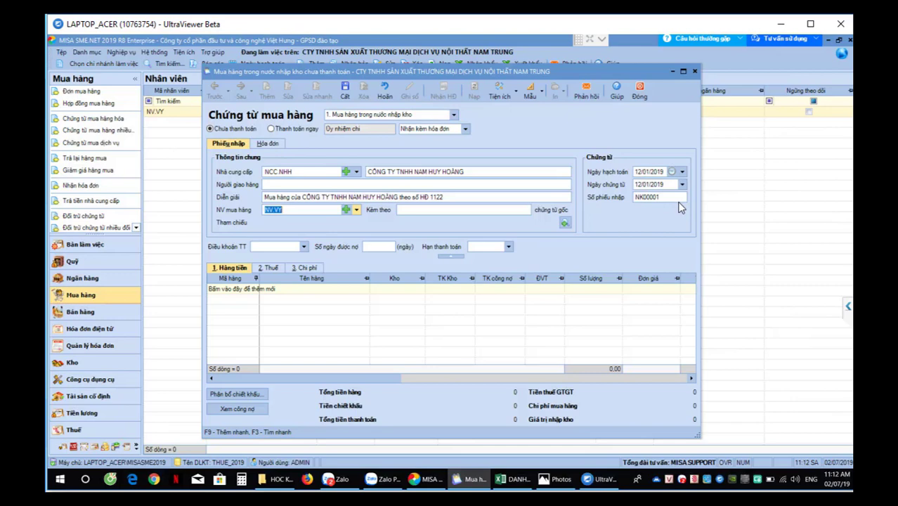
Check the voucher's invoice details and the invoice photo, and add item GON as the first goods line
left_click(266, 144)
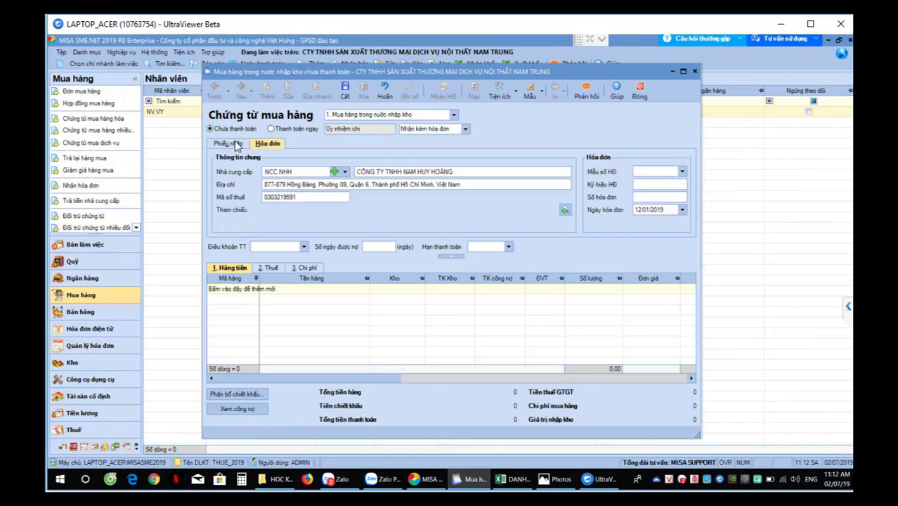
left_click(237, 144)
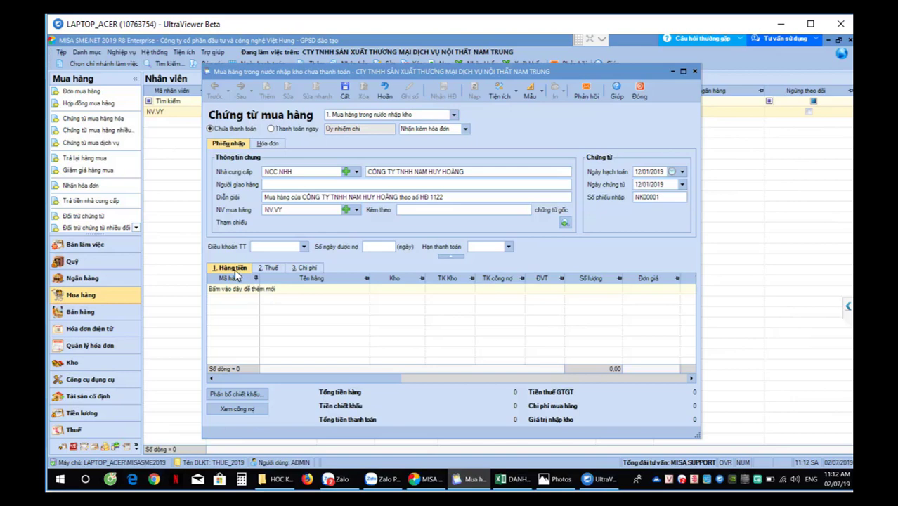
left_click(255, 294)
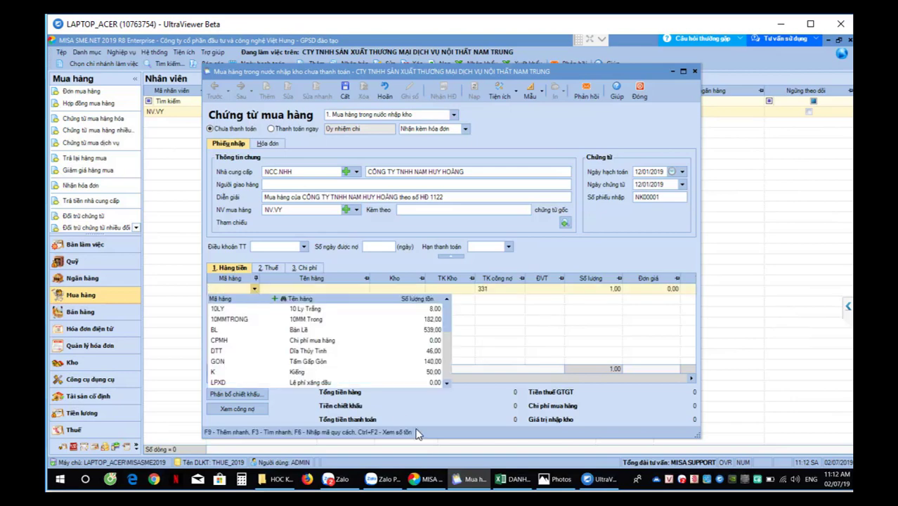
left_click(560, 485)
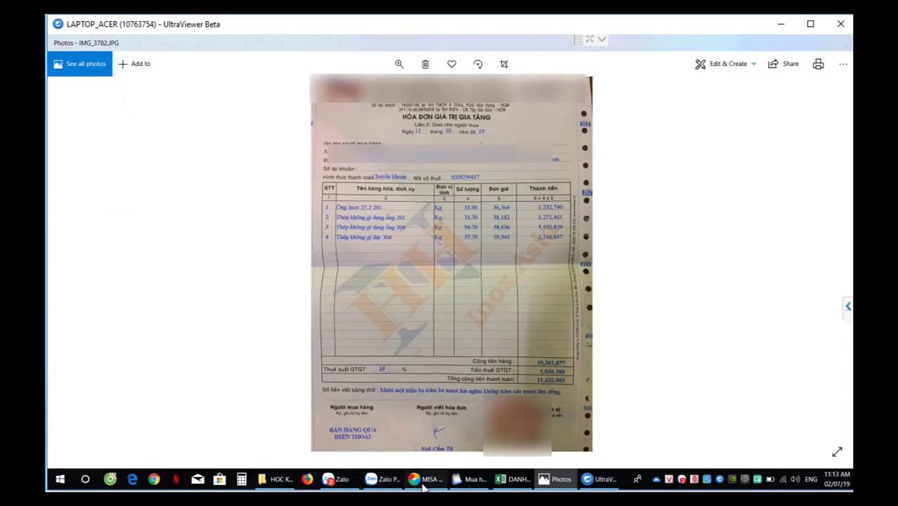
key("alt+Tab")
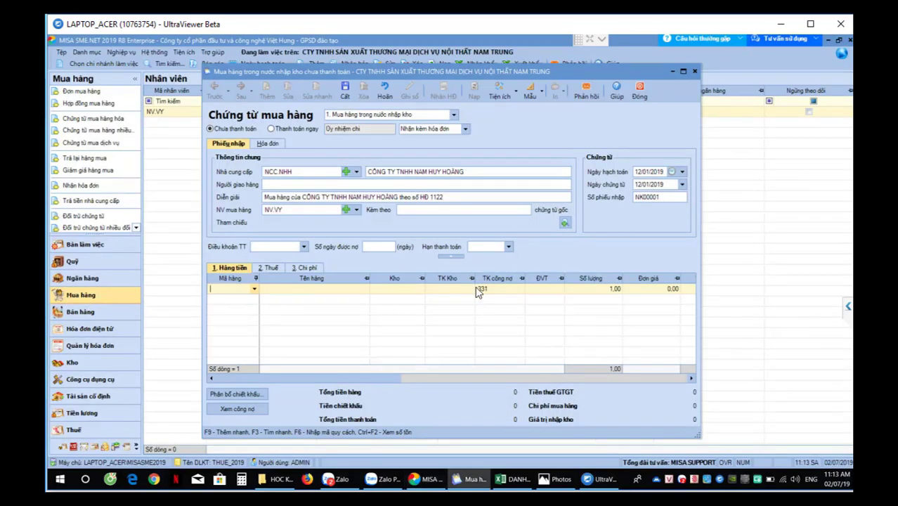
left_click(255, 289)
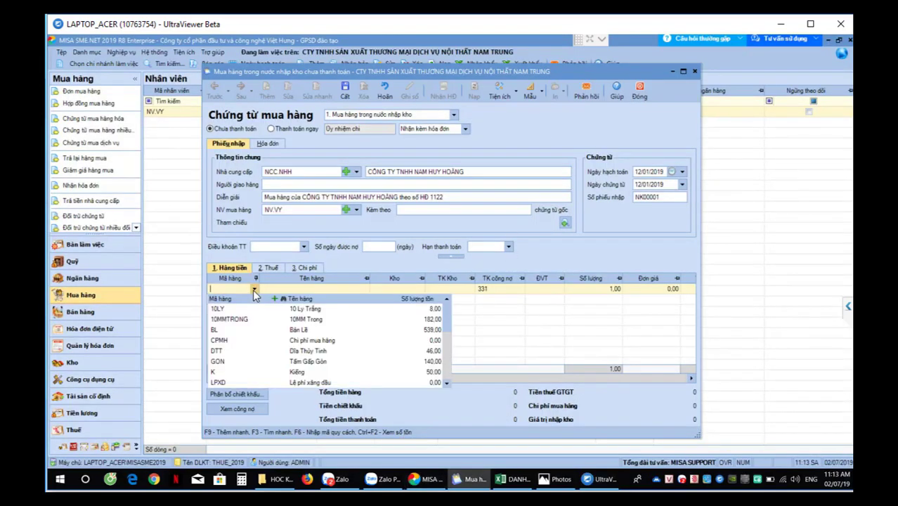
left_click(316, 366)
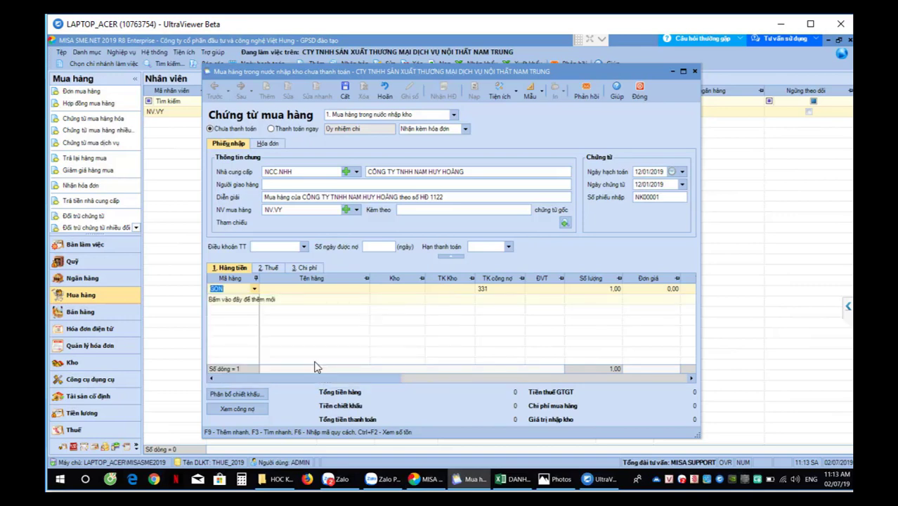
key("Tab")
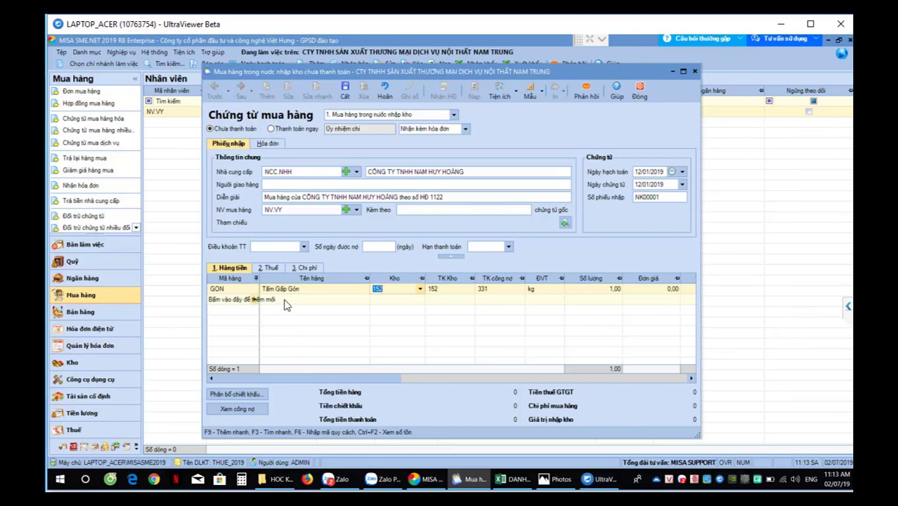
Go through the warehouse account, payable account, unit, quantity, unit price and amount fields of the GON line
key("Tab")
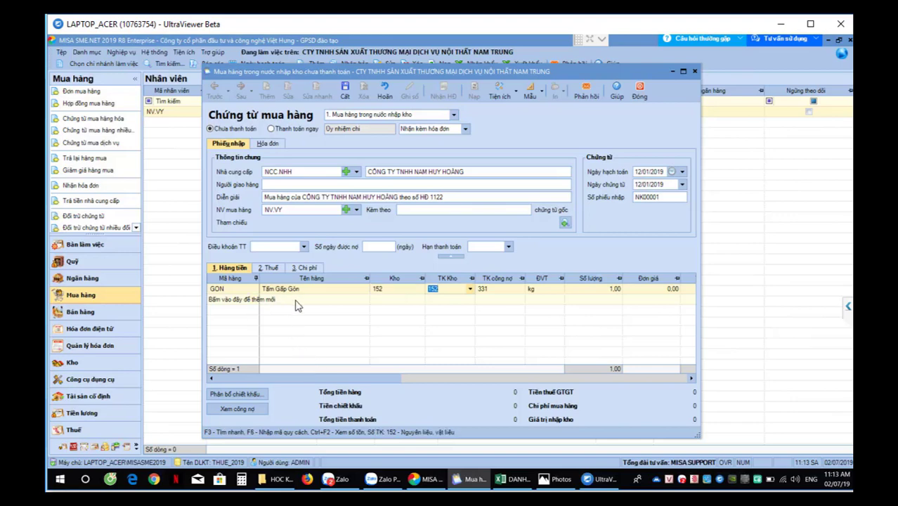
key("Tab")
key("Tab")
key("Tab")
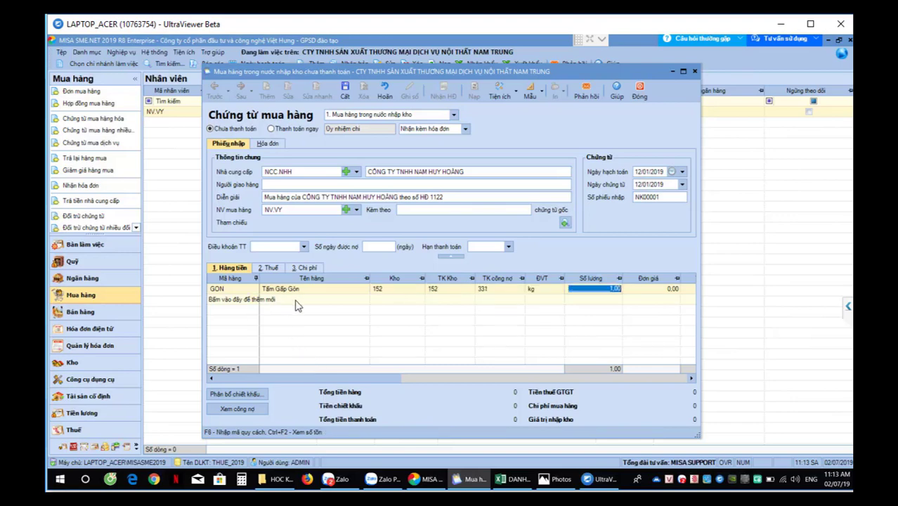
key("Tab")
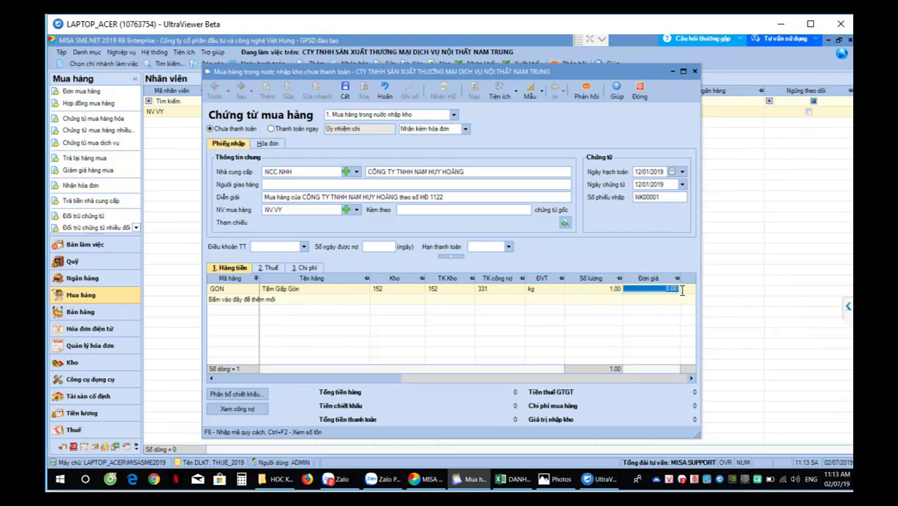
key("Tab")
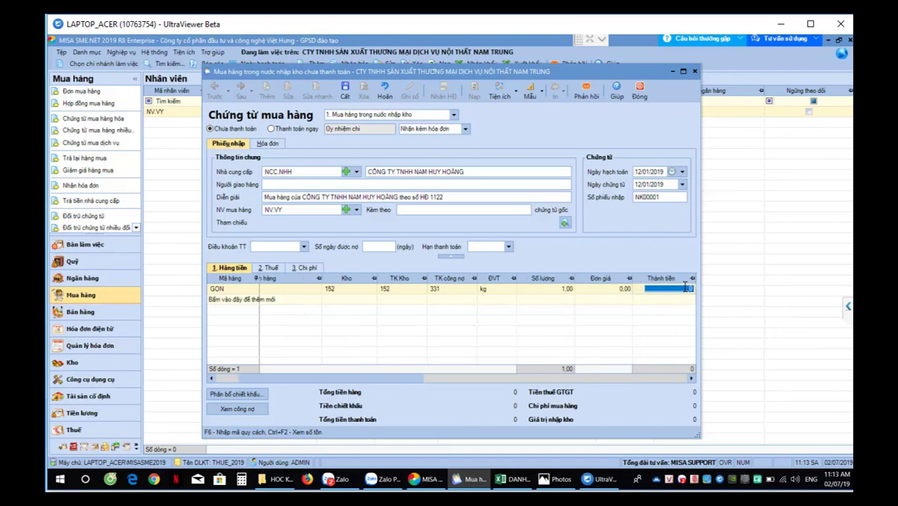
Add a second goods line and open a new item record from its Mã hàng field
left_click(254, 301)
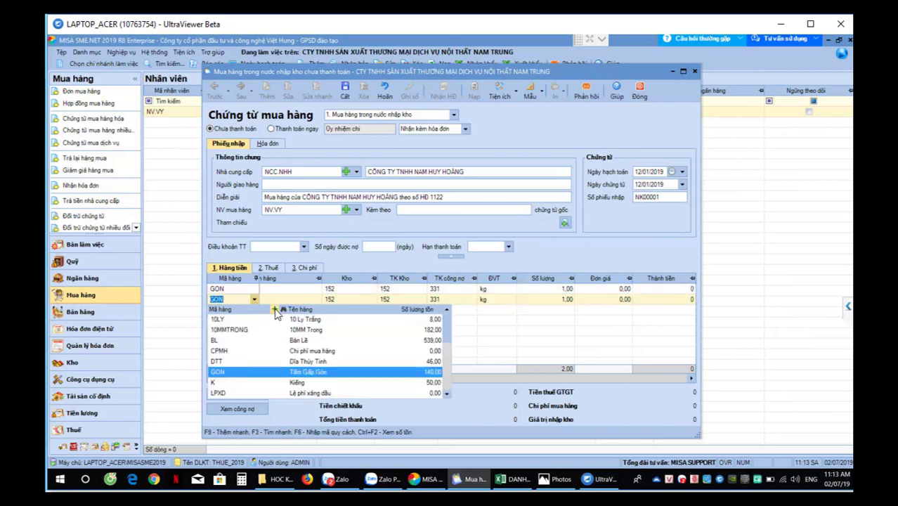
key("Escape")
key("F9")
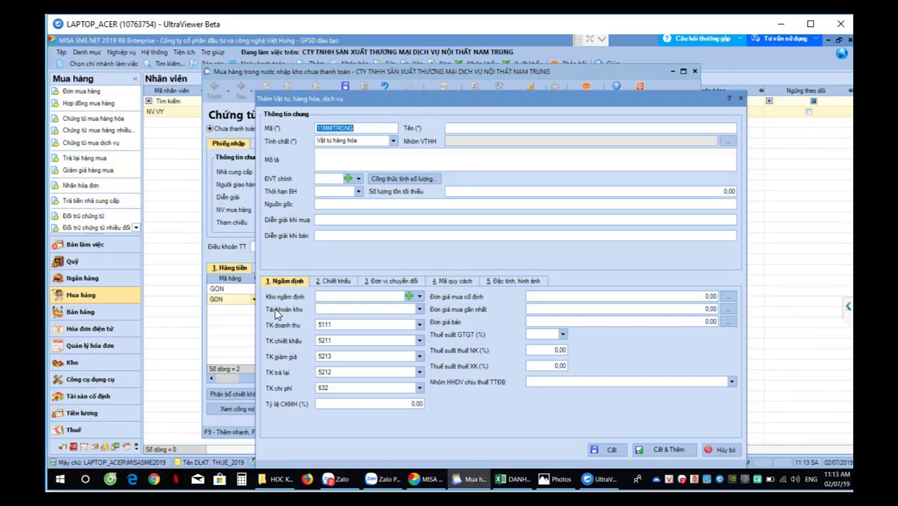
Name the new item "Ống Inox 27.2 201" as on the VAT invoice and set its code to OINOX201_27
left_click(468, 484)
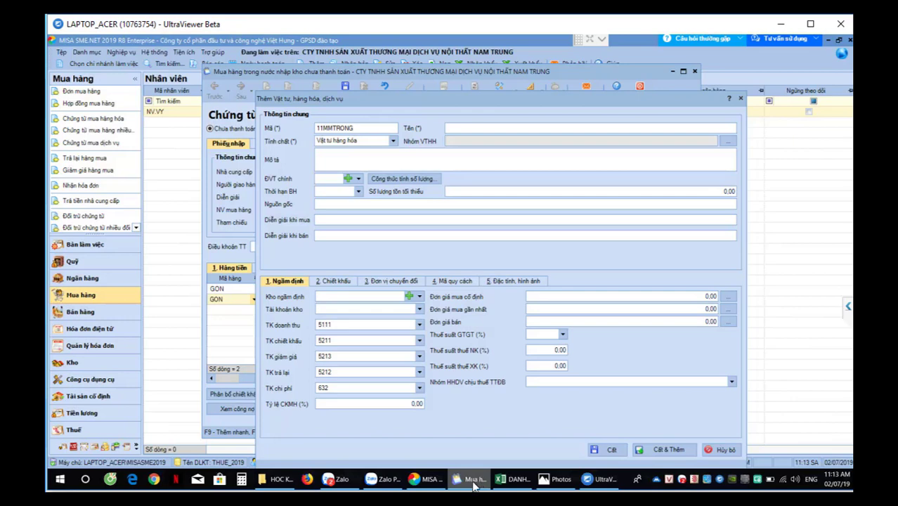
left_click(556, 487)
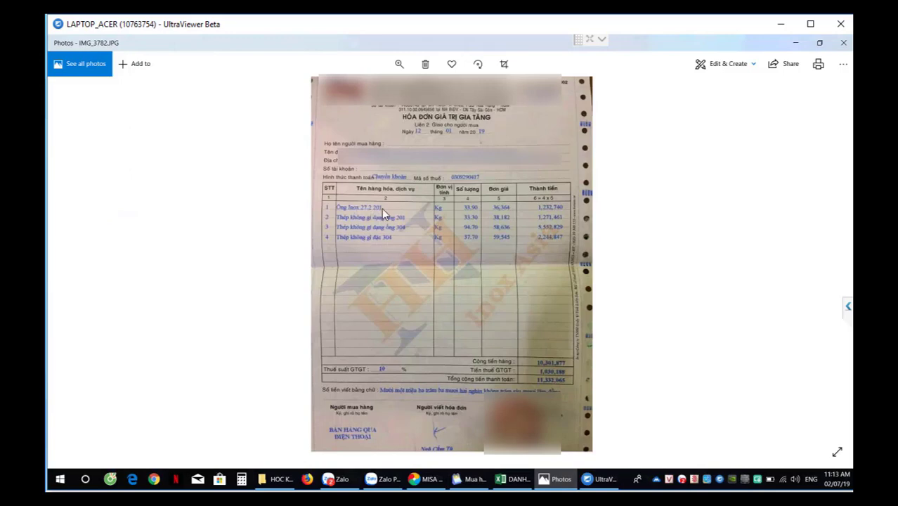
left_click(472, 479)
left_click(468, 128)
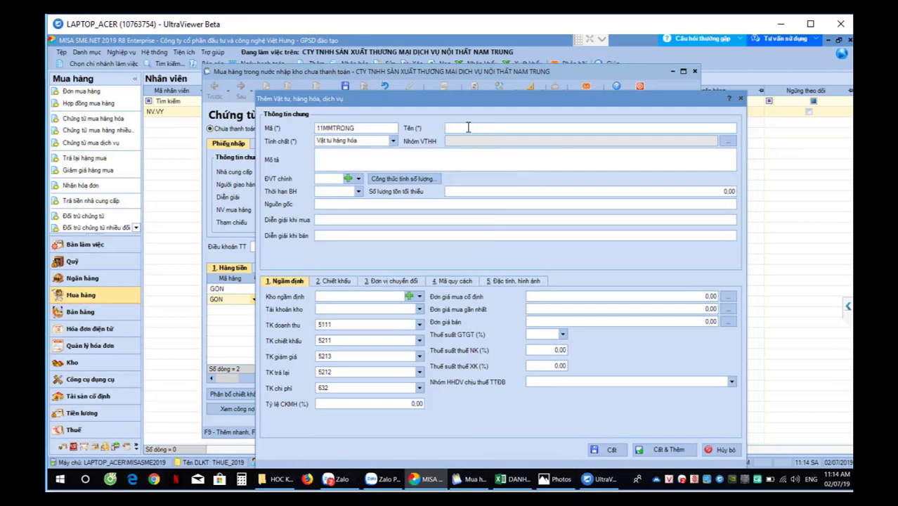
type("Ống Inox 27.2 201")
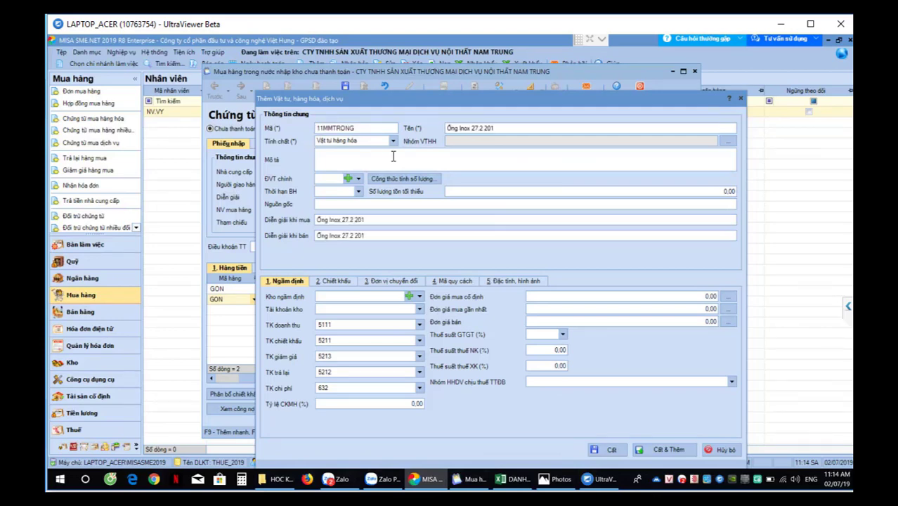
left_click(362, 128)
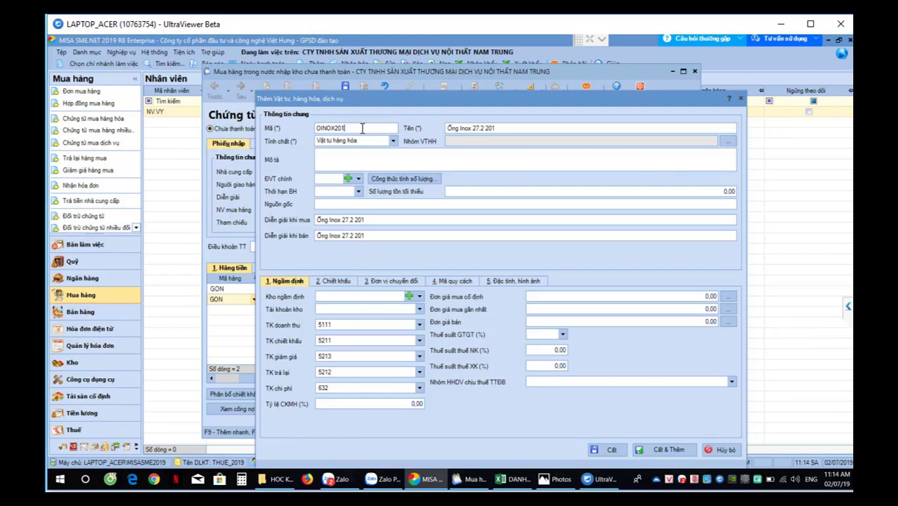
type("_27")
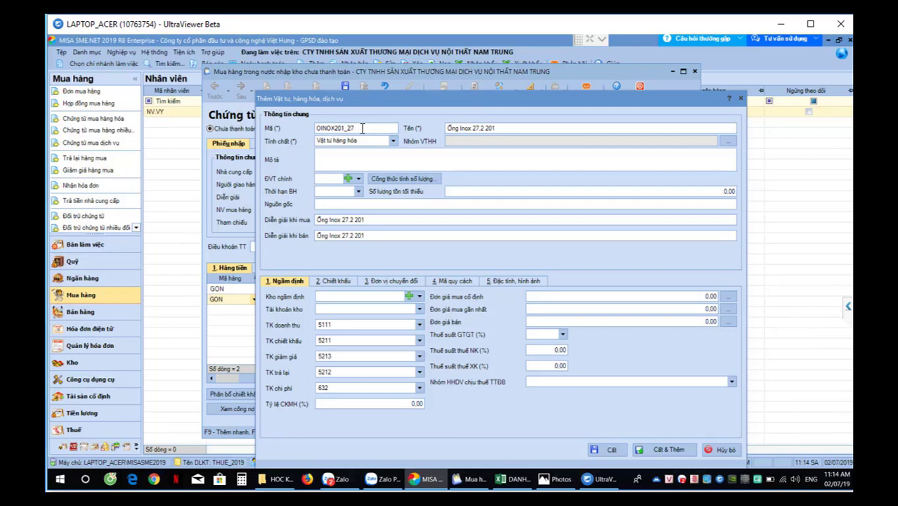